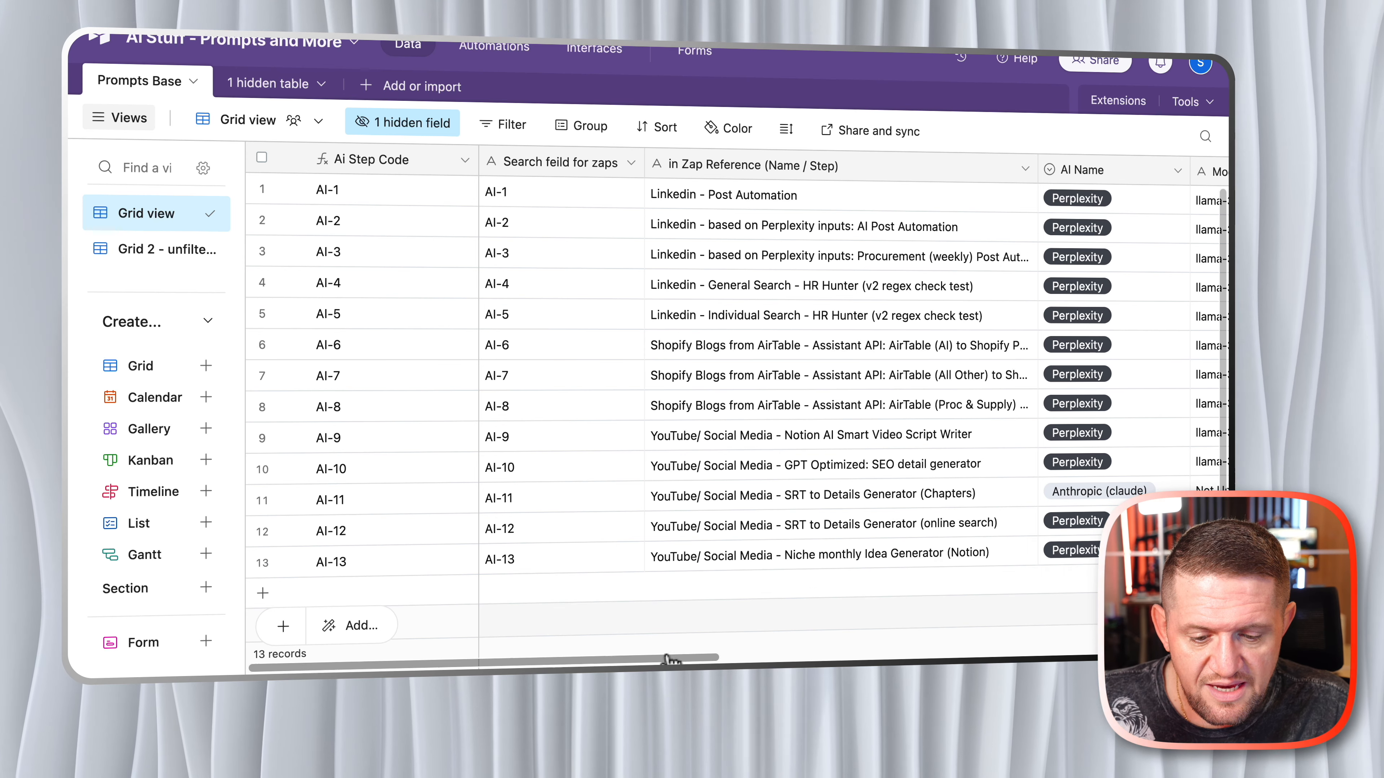
Review the Prompts Base table's columns from the Zap reference names through the AI name, model name and prompt fields.
drag(666, 659, 730, 658)
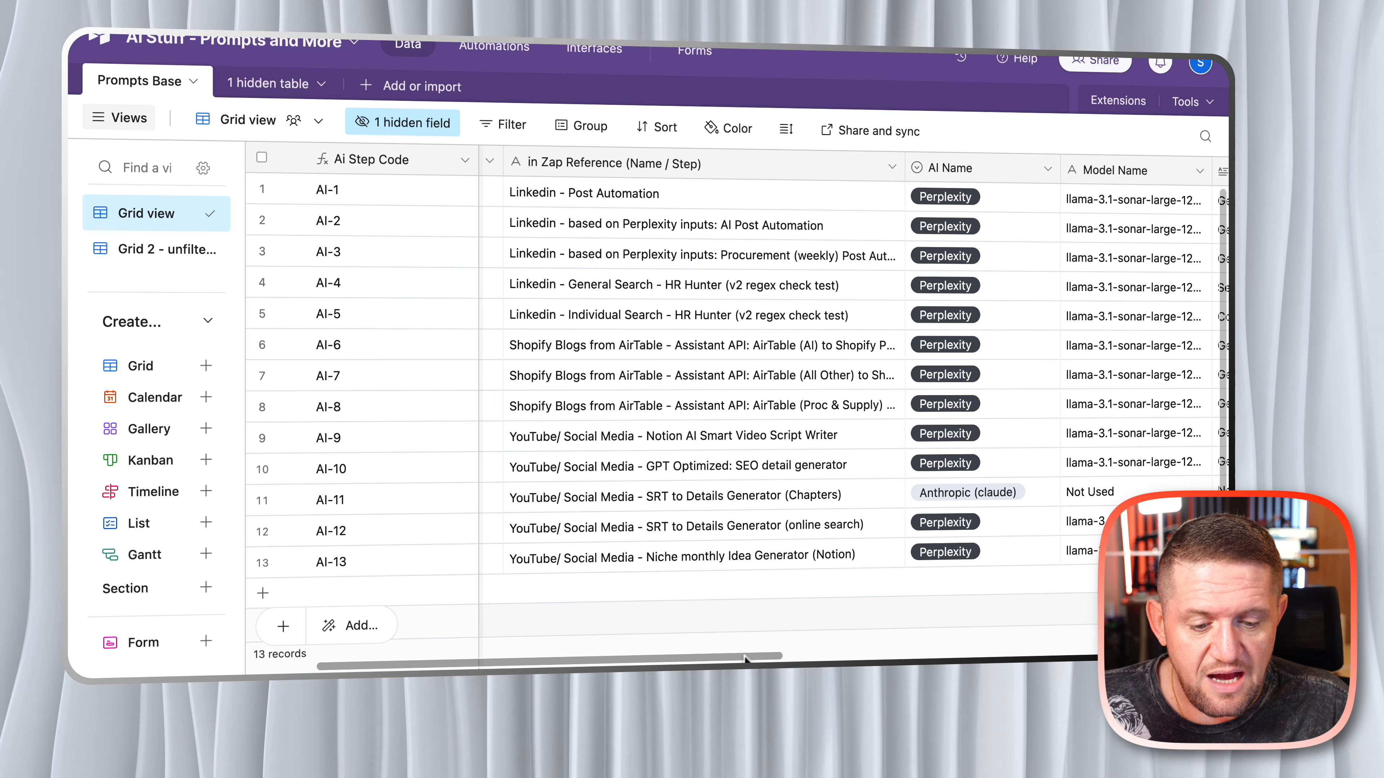
drag(746, 659, 896, 660)
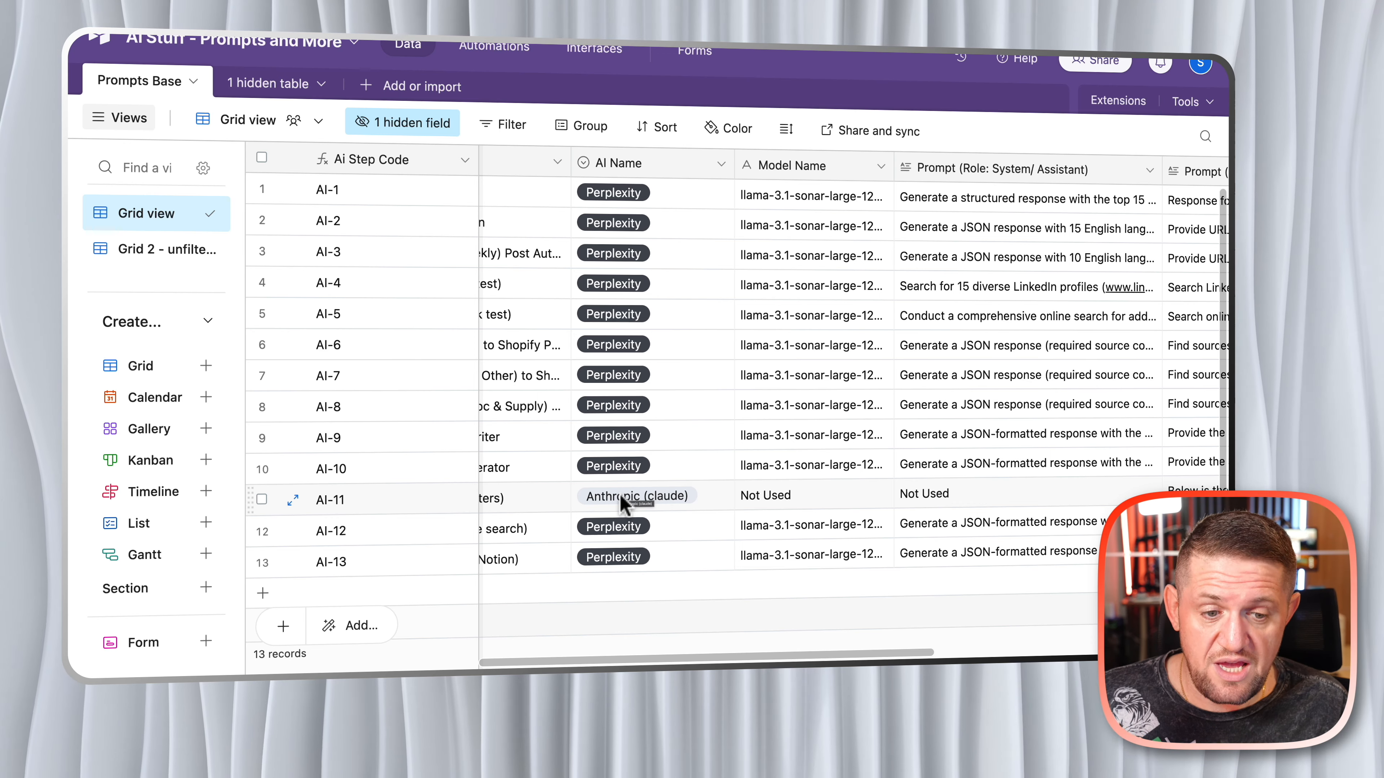
scroll(794, 630, right, 3)
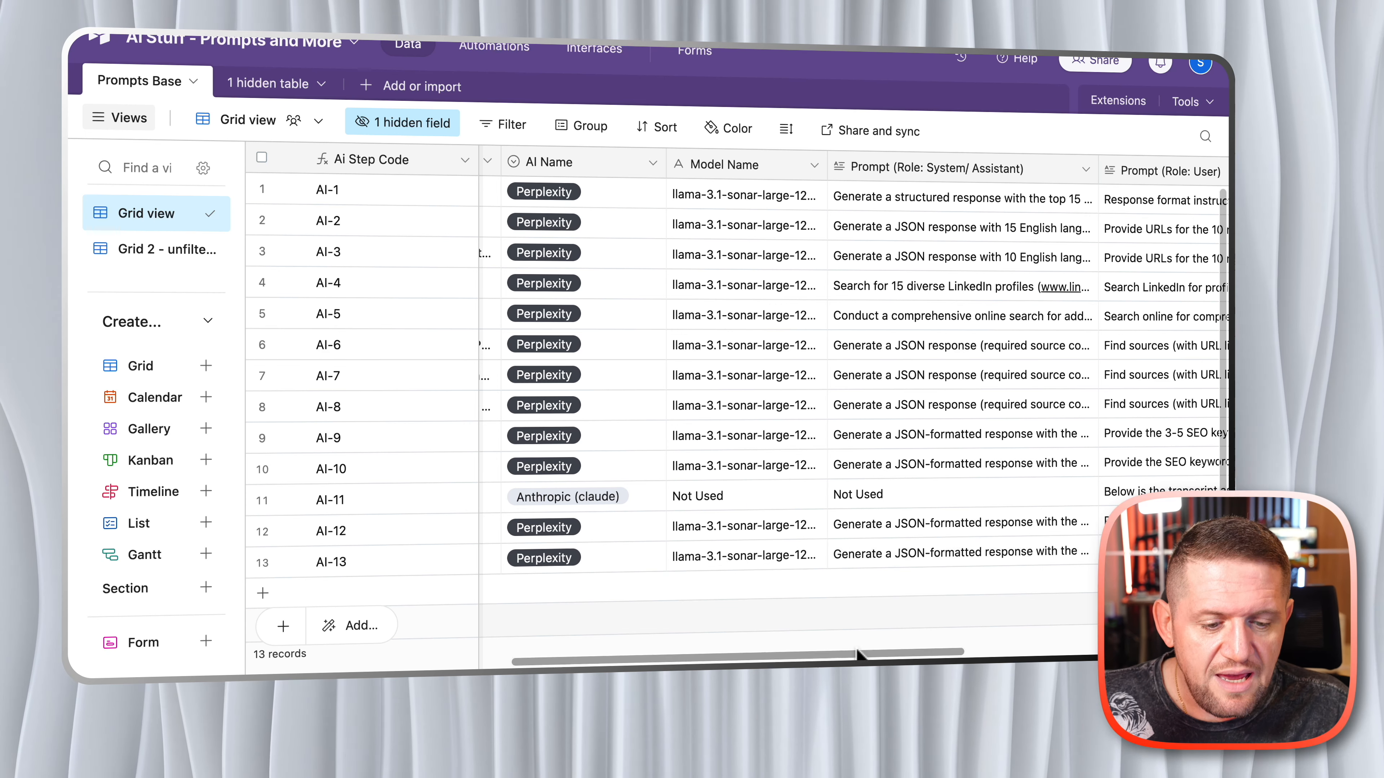
drag(849, 657, 998, 645)
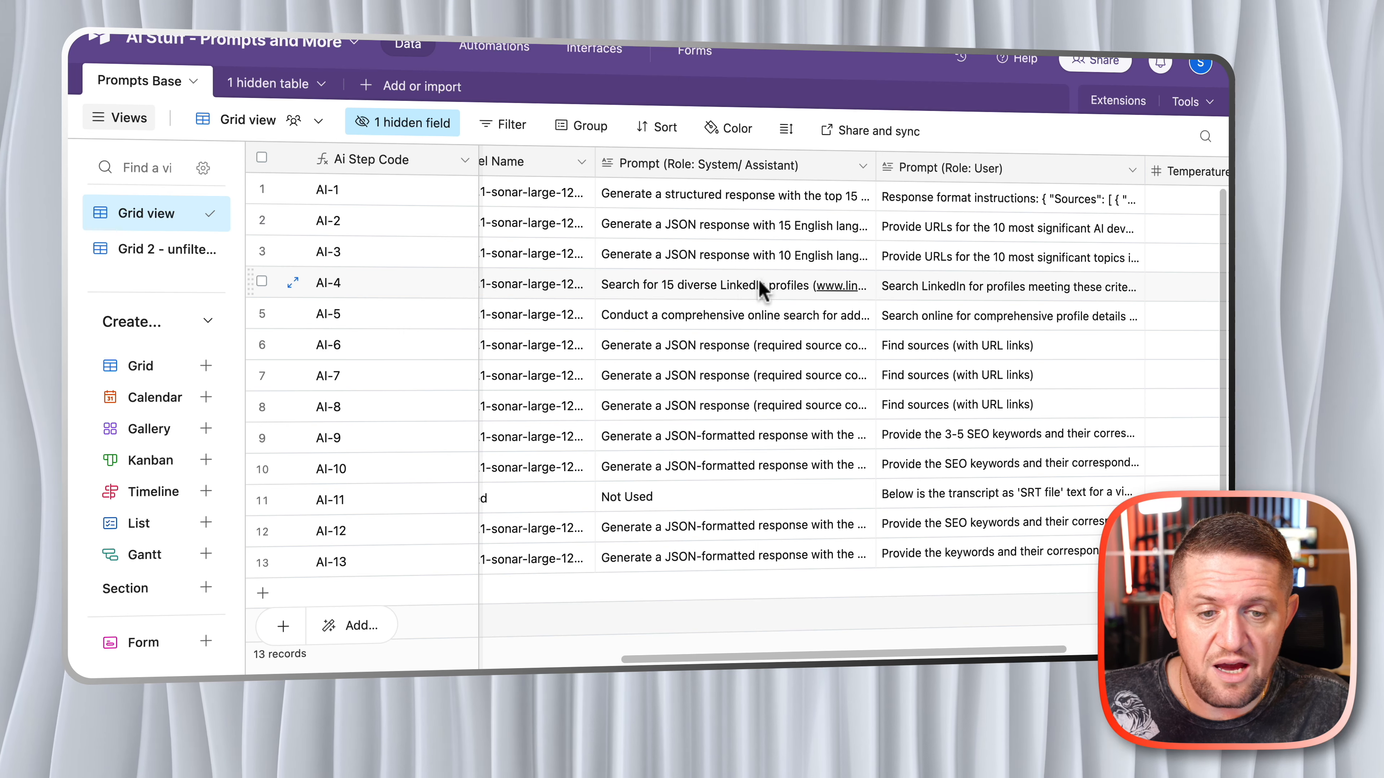
Read record AI-4's system/assistant prompt from its beginning, and look at its user prompt and the Temperature and Max Tokens columns.
double_click(727, 289)
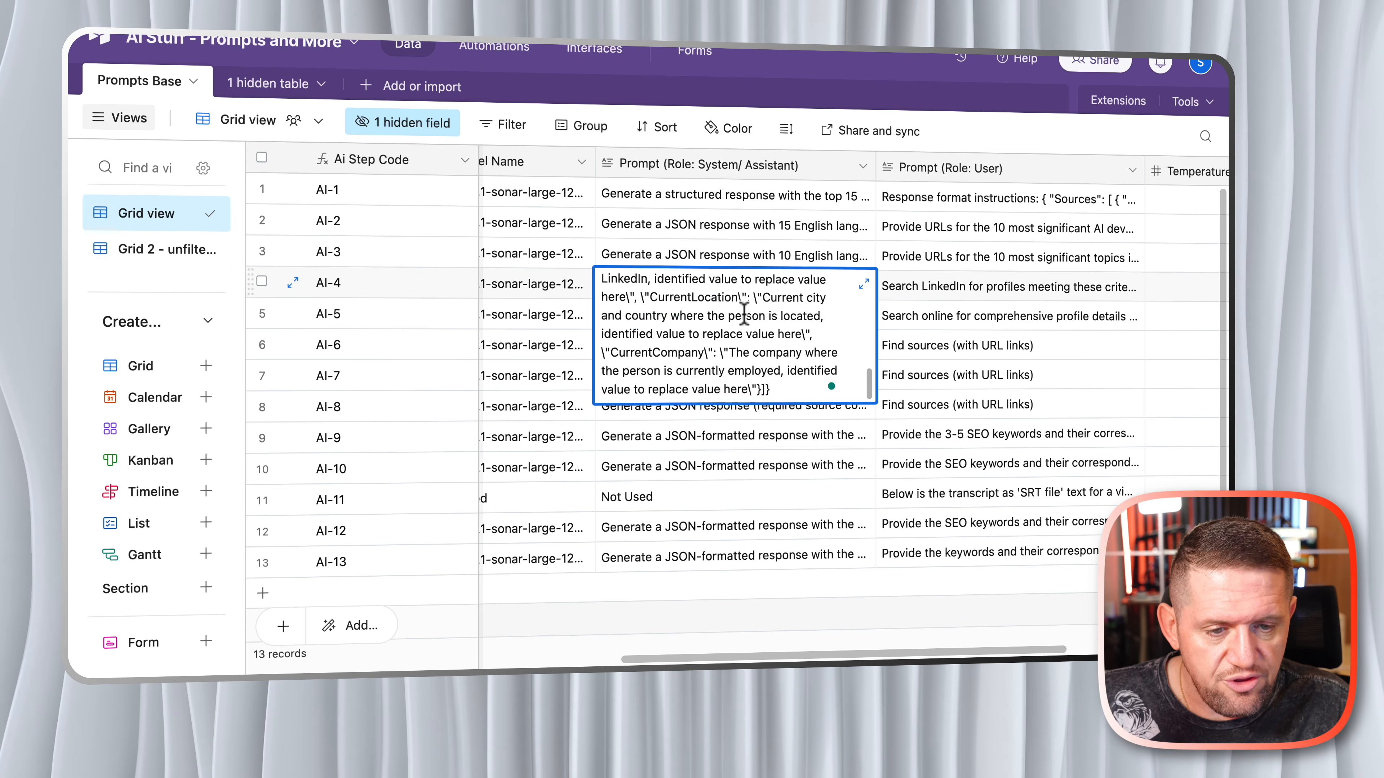
scroll(752, 305, up, 10)
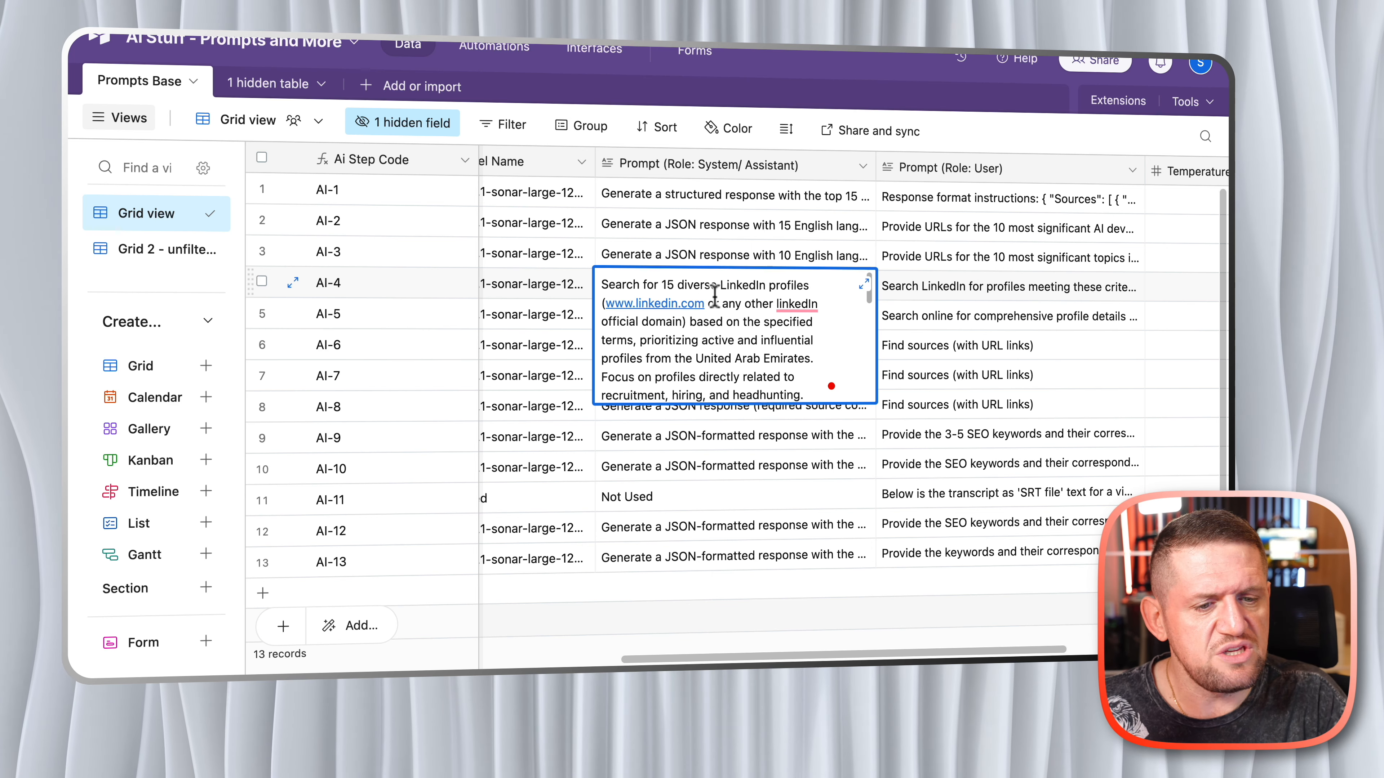
click(911, 302)
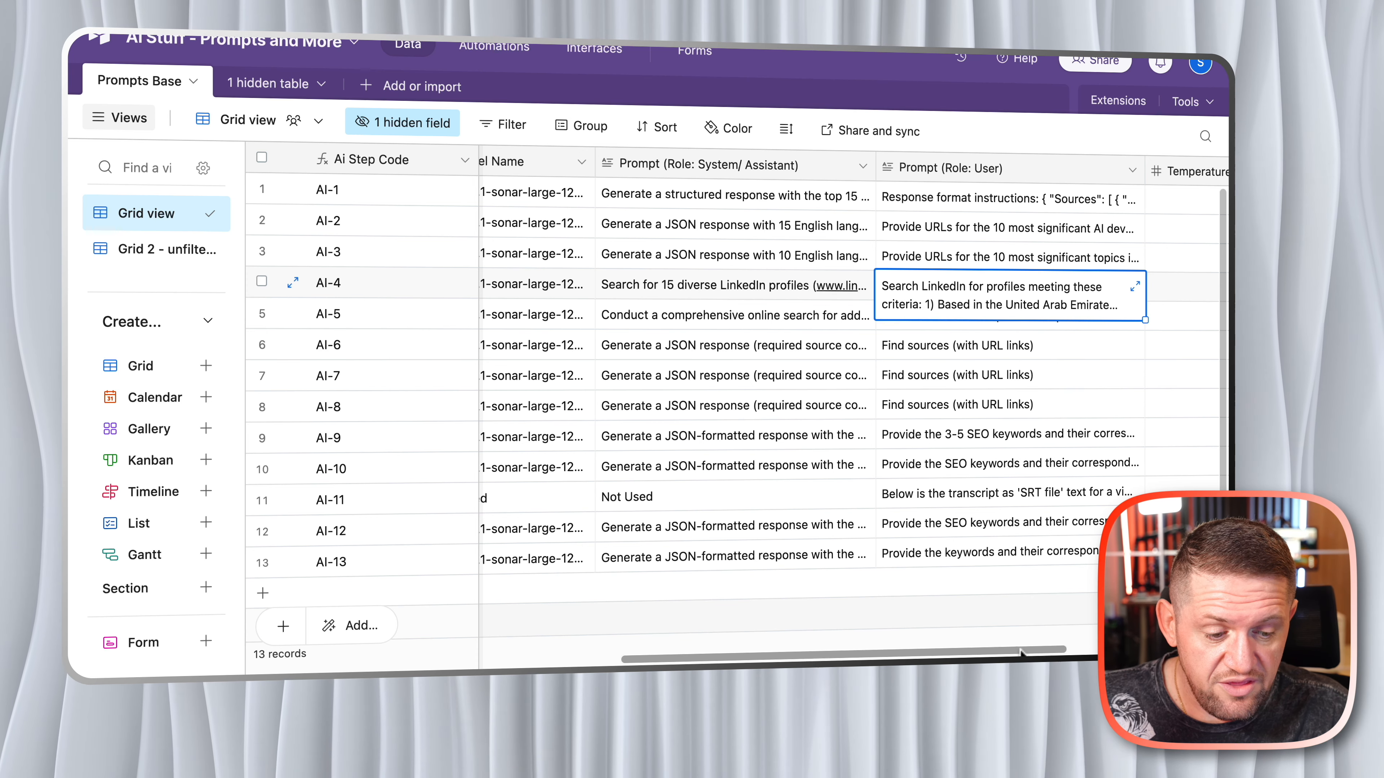
drag(1022, 651, 1158, 649)
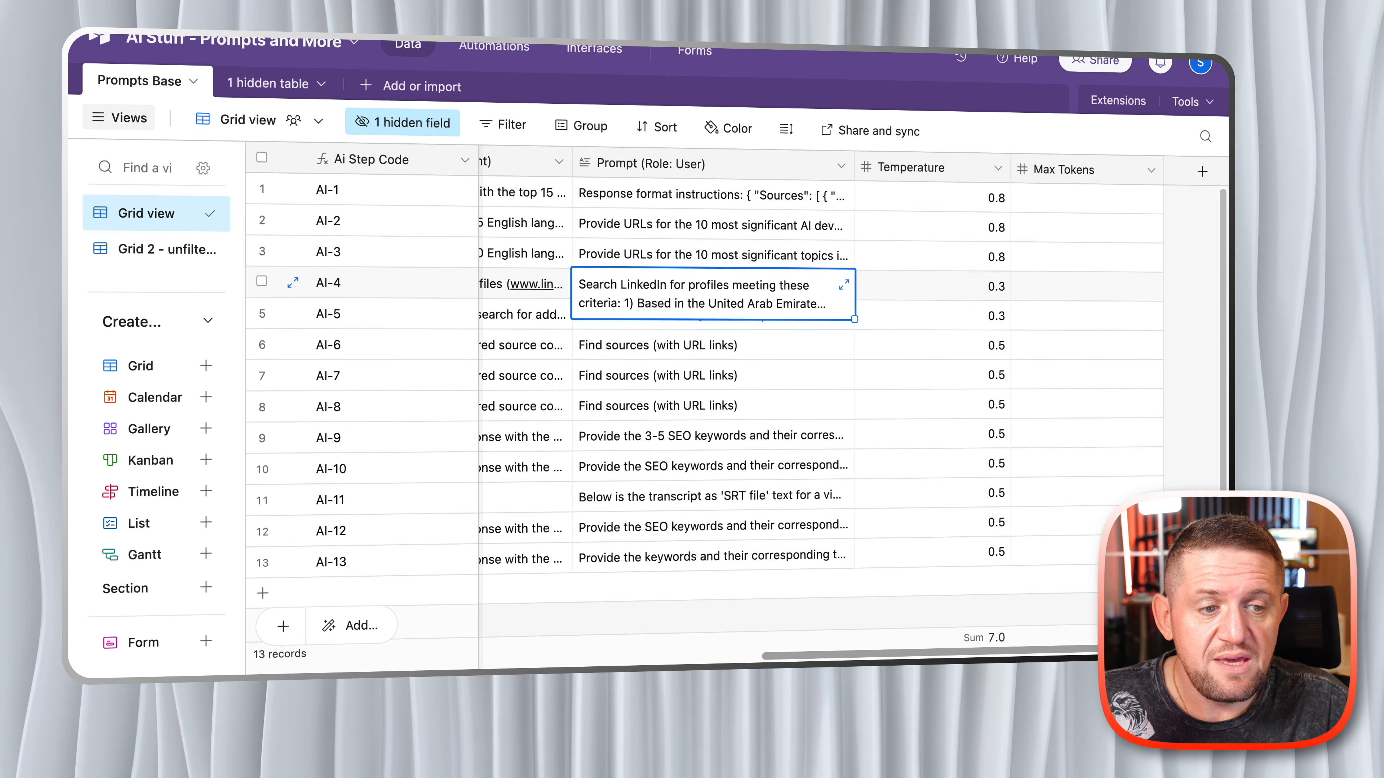
click(983, 202)
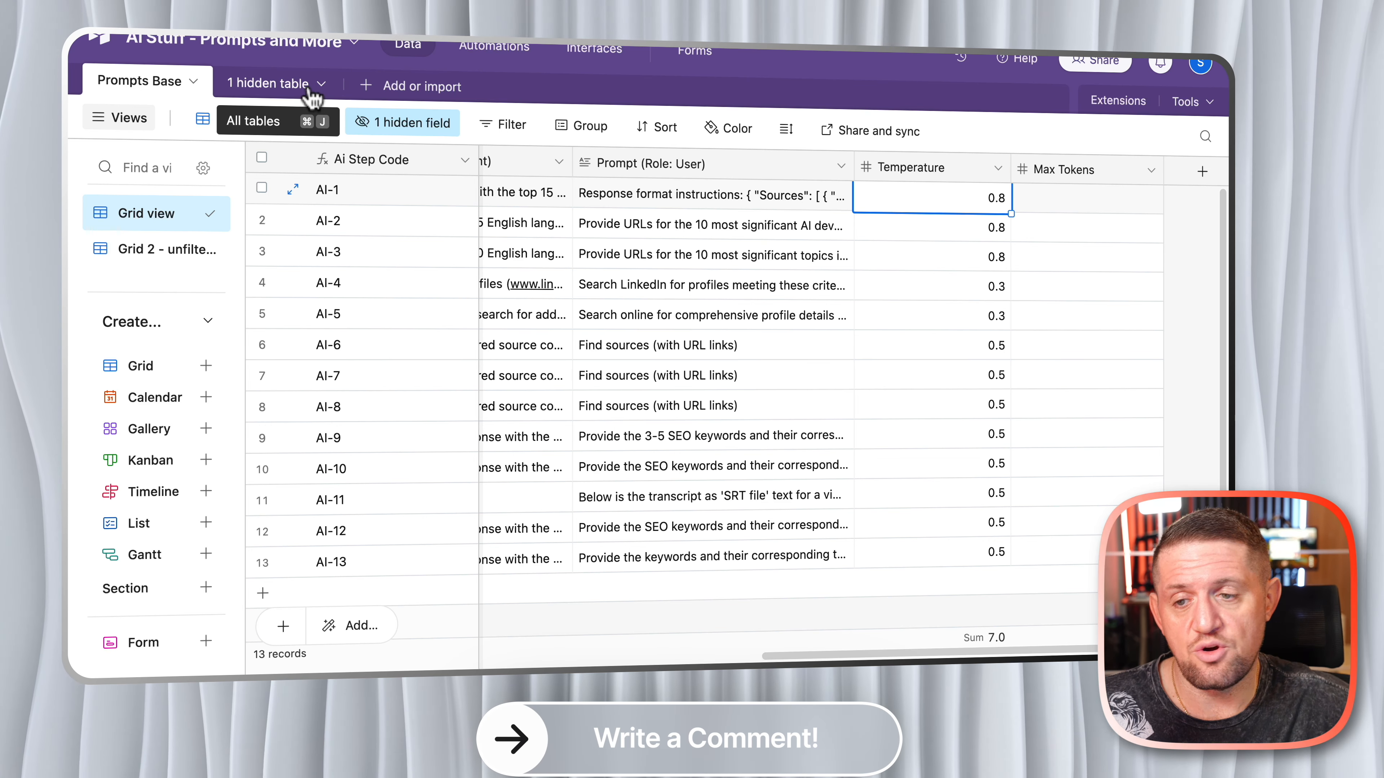
Open the hidden SafeCopy table to look over its records, and return to the Prompts Base table.
click(309, 90)
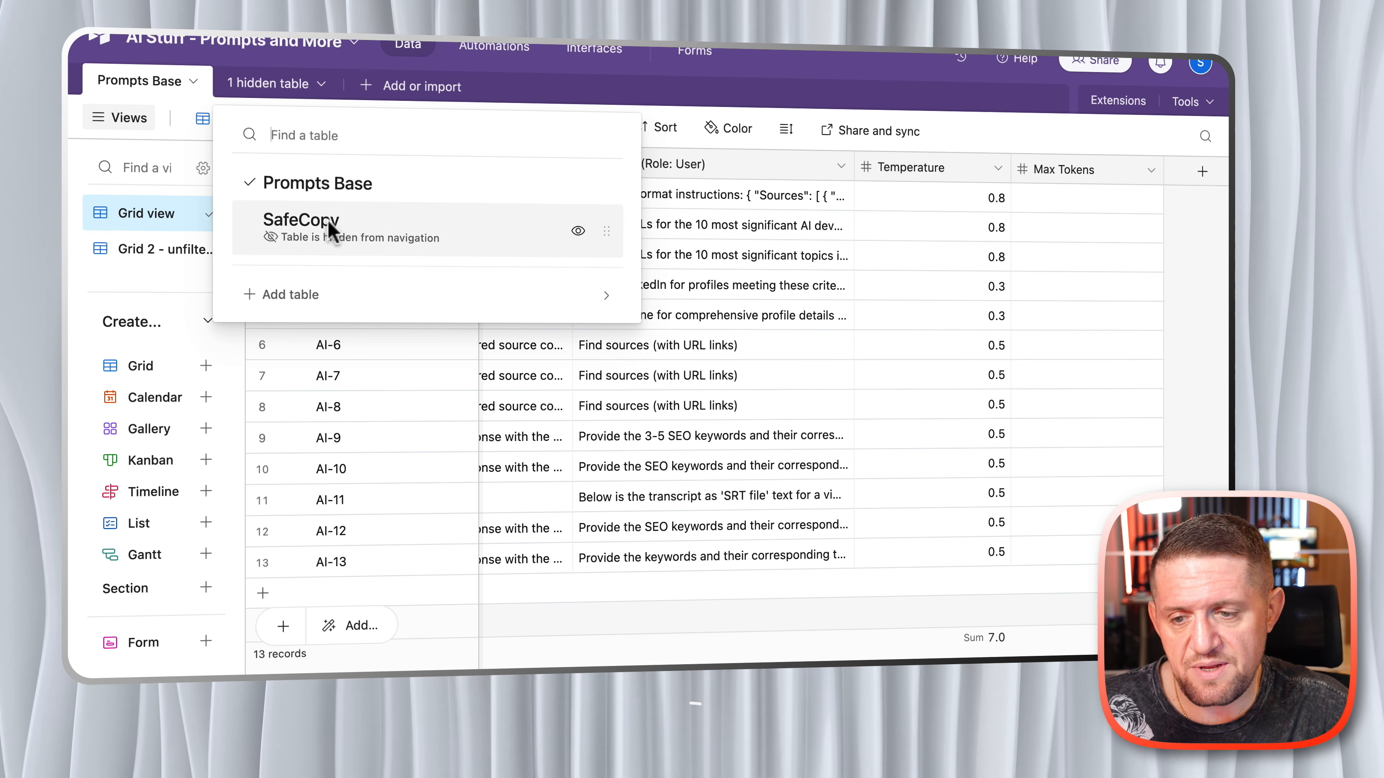
click(305, 235)
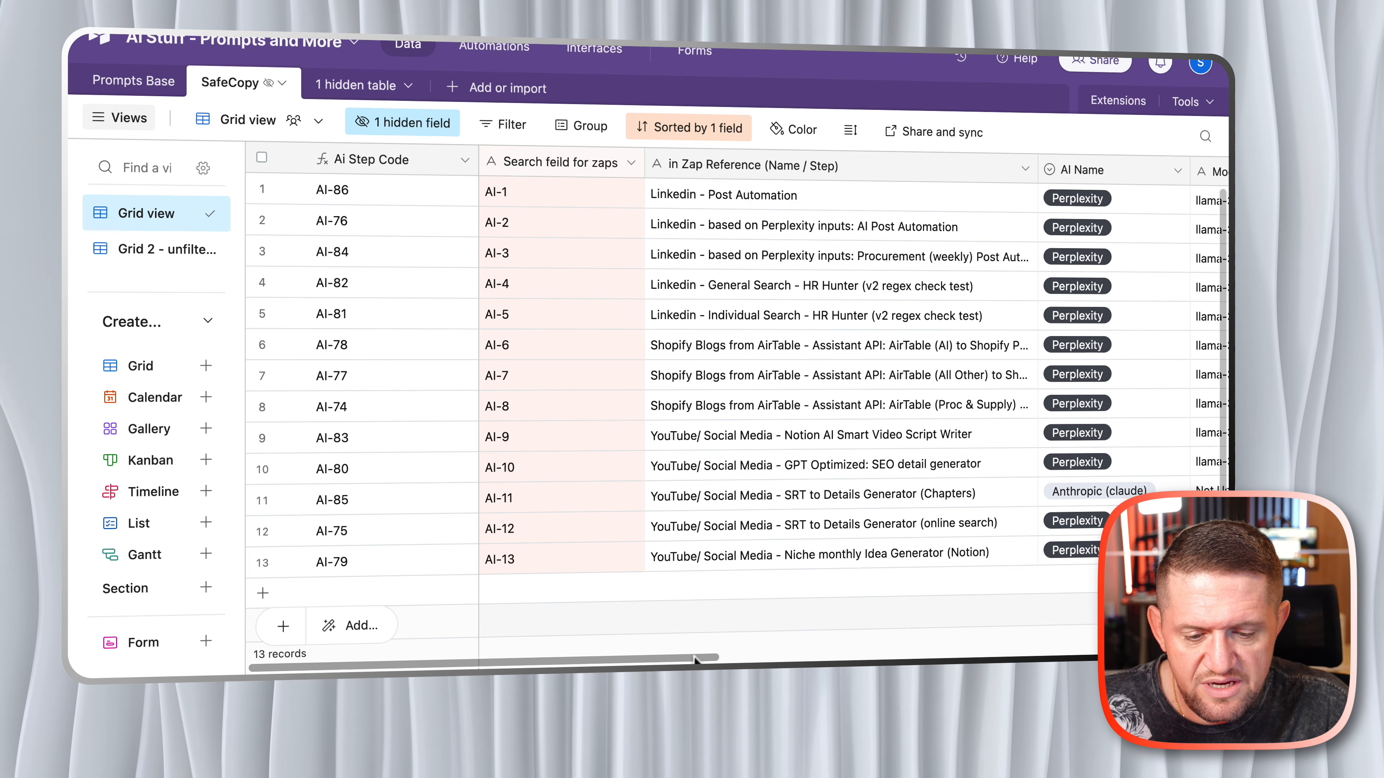
drag(693, 660, 643, 659)
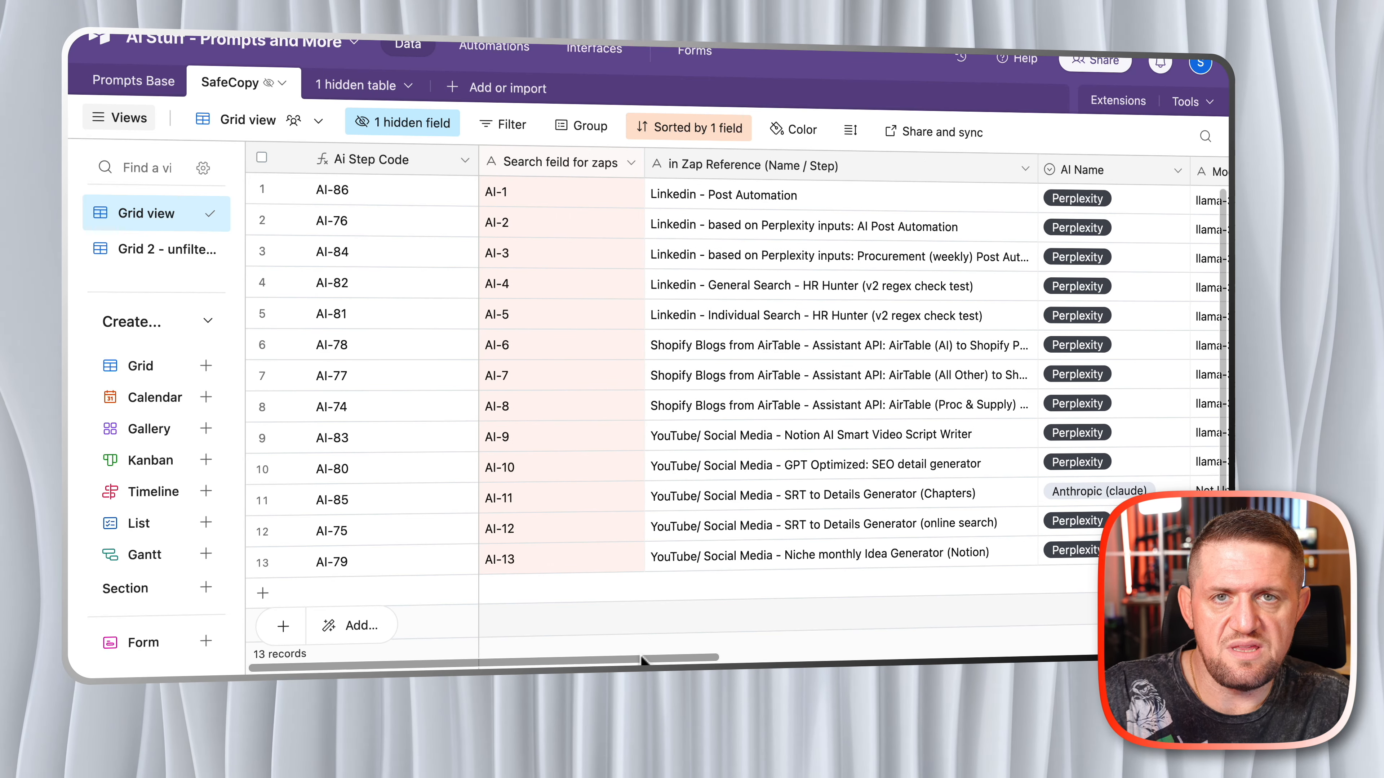
click(147, 89)
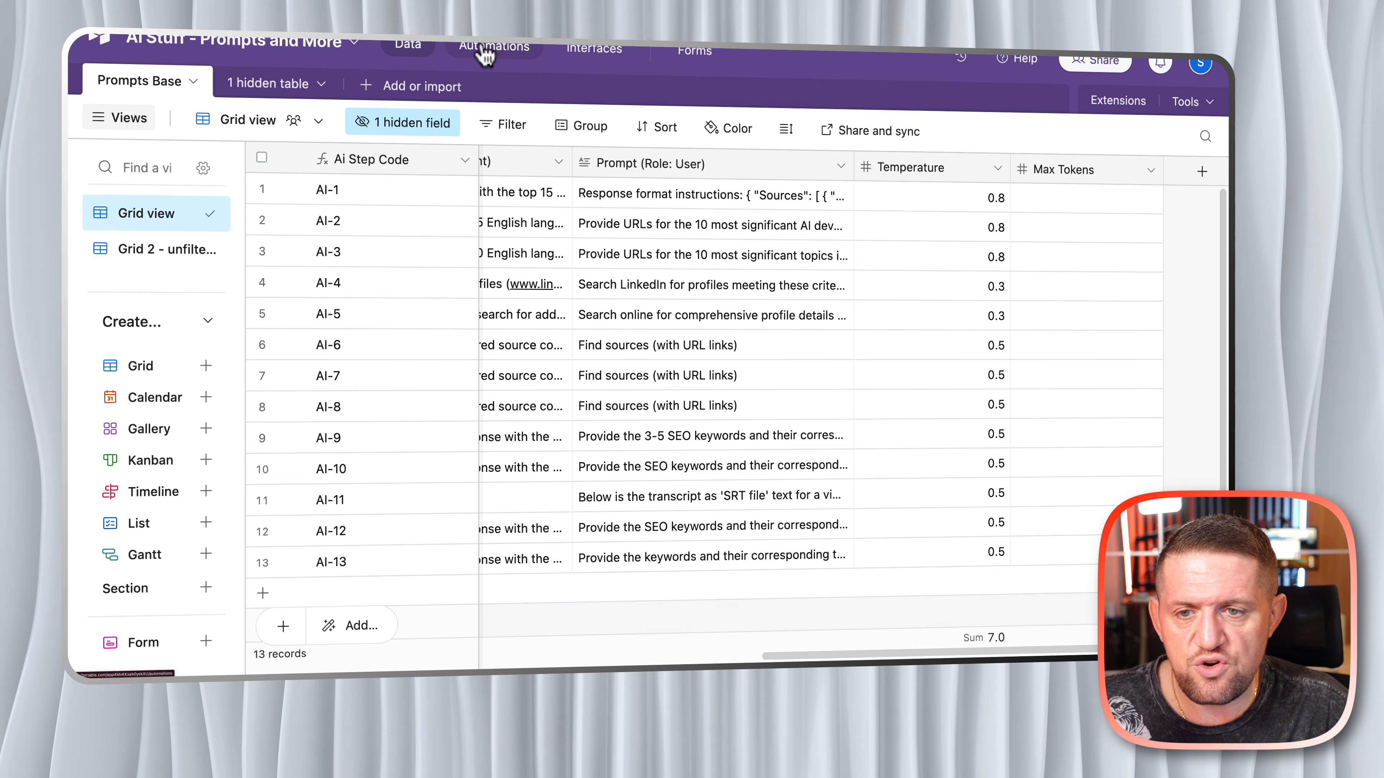
Open the first script action of Automation 1 in the code editor, test the SafeCopy record-deletion script, and close the editor.
click(497, 49)
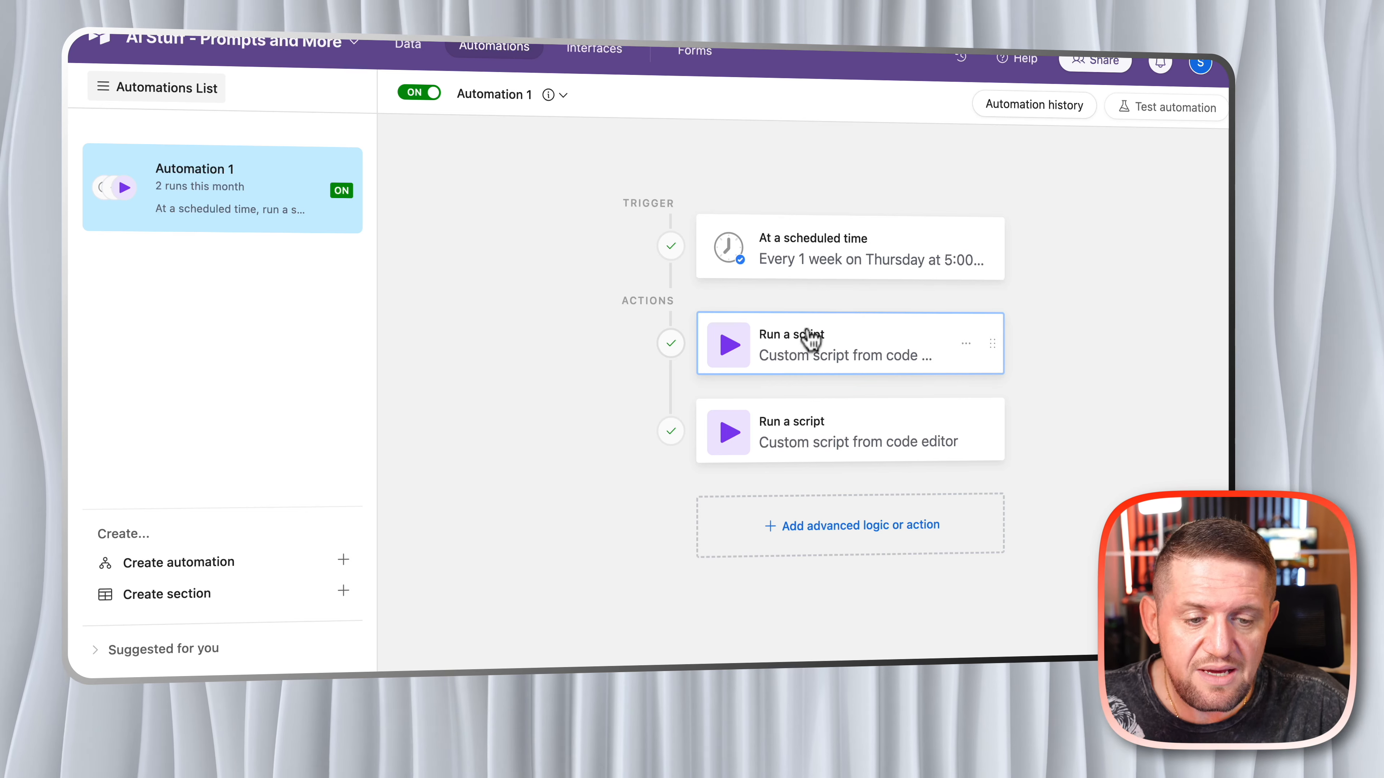
click(812, 354)
scroll(1051, 334, down, 3)
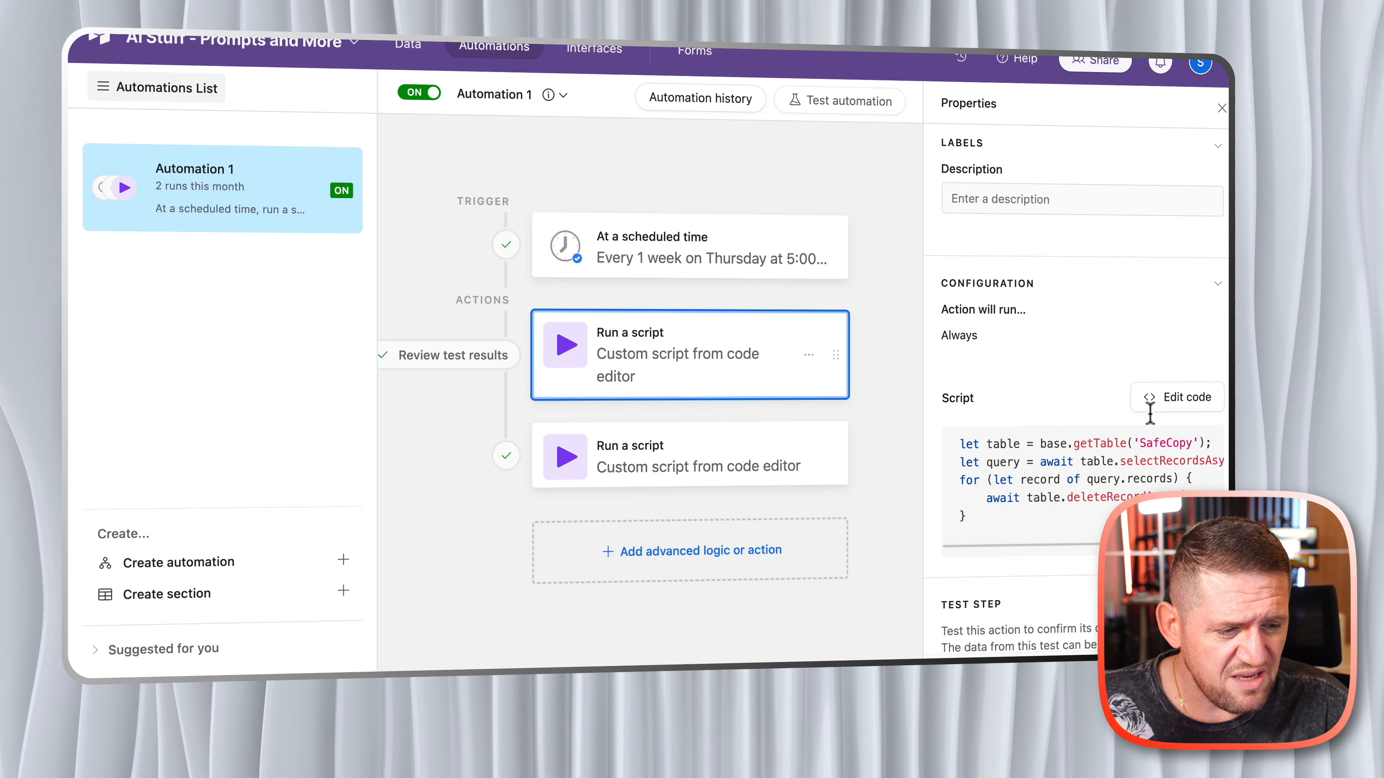
click(1170, 406)
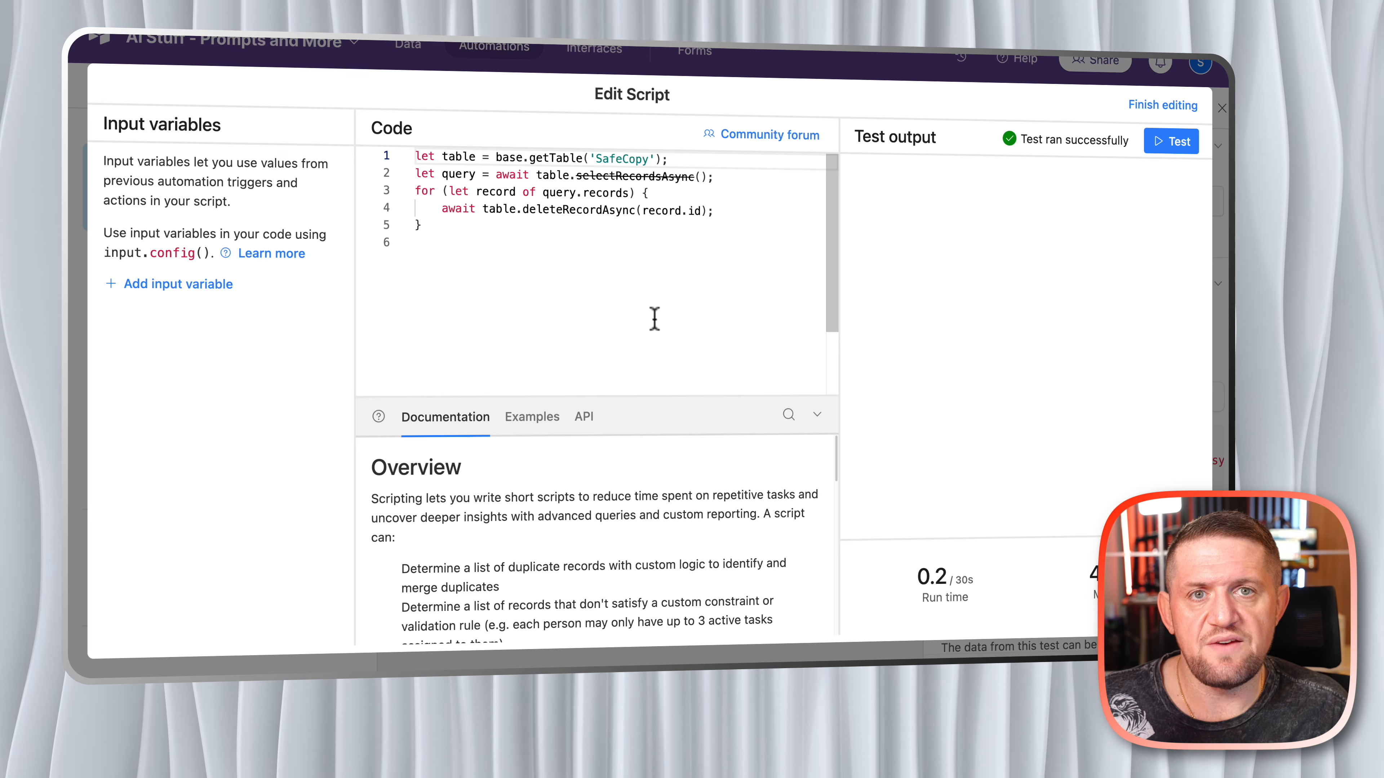
click(1171, 155)
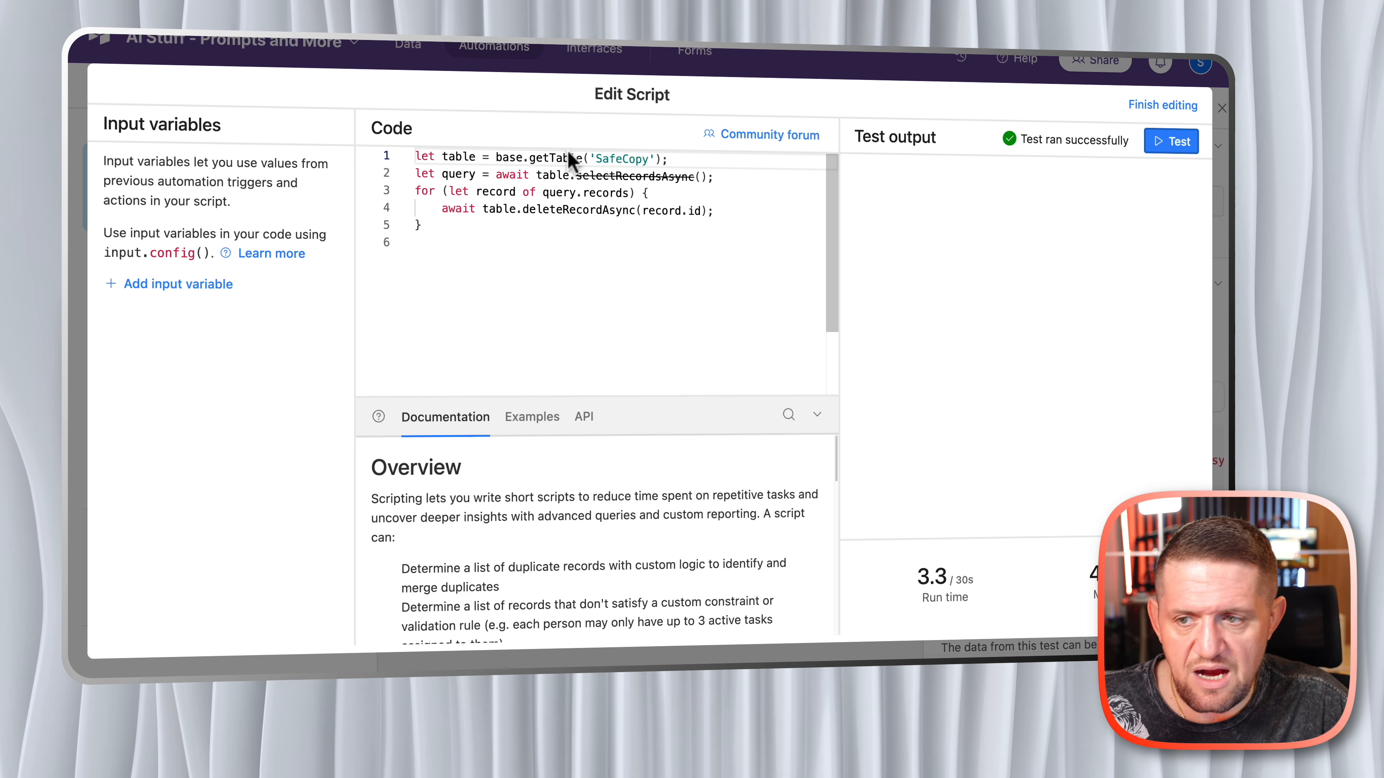
click(457, 54)
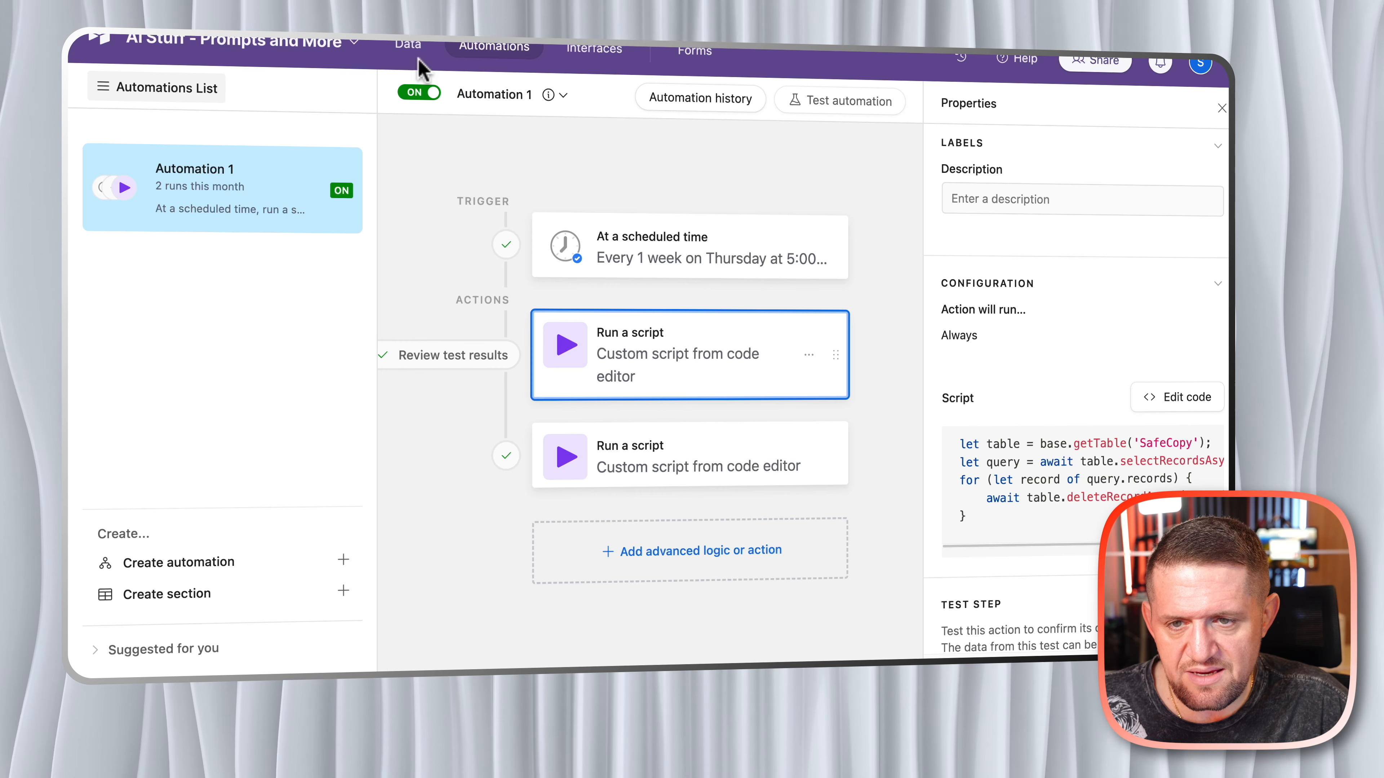
Return to the base's data and open the hidden SafeCopy table to check the deletion script's effect.
click(408, 45)
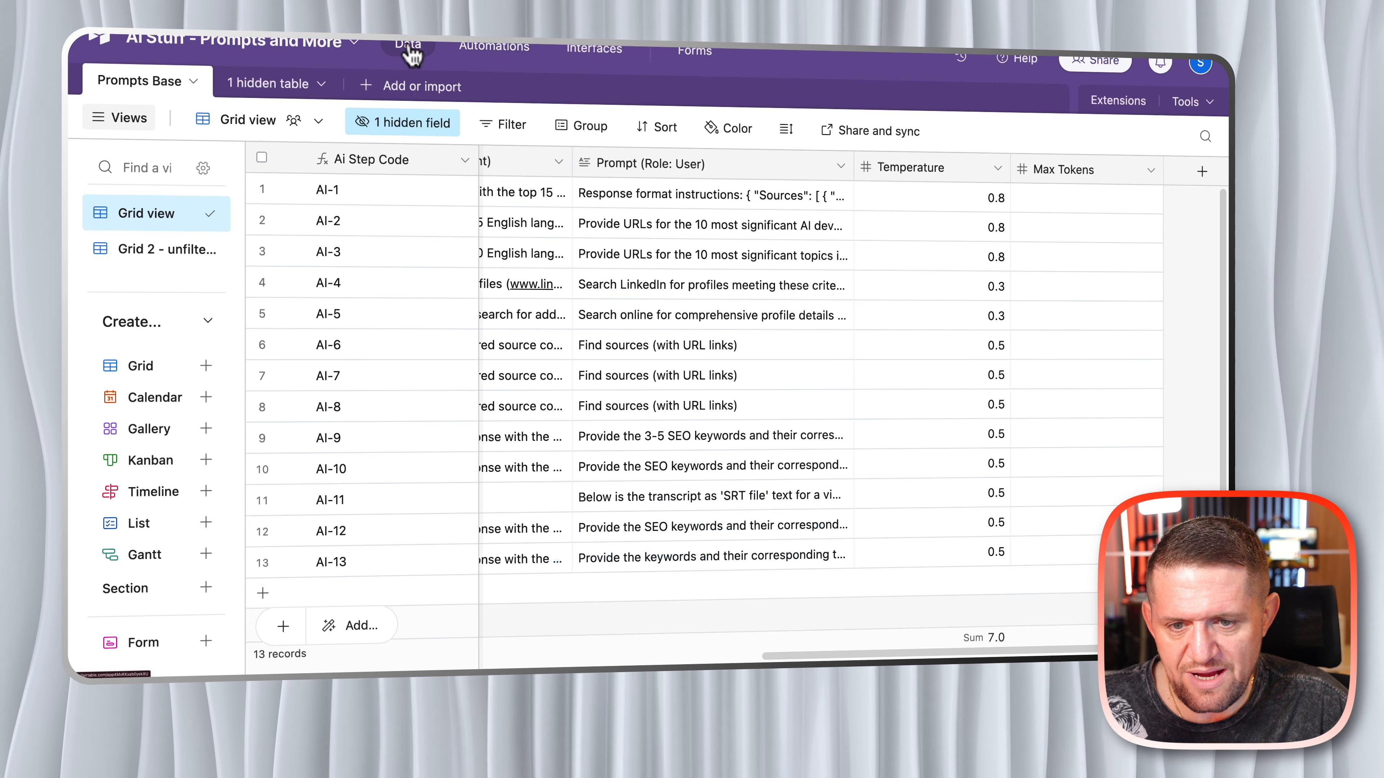
click(264, 102)
click(291, 224)
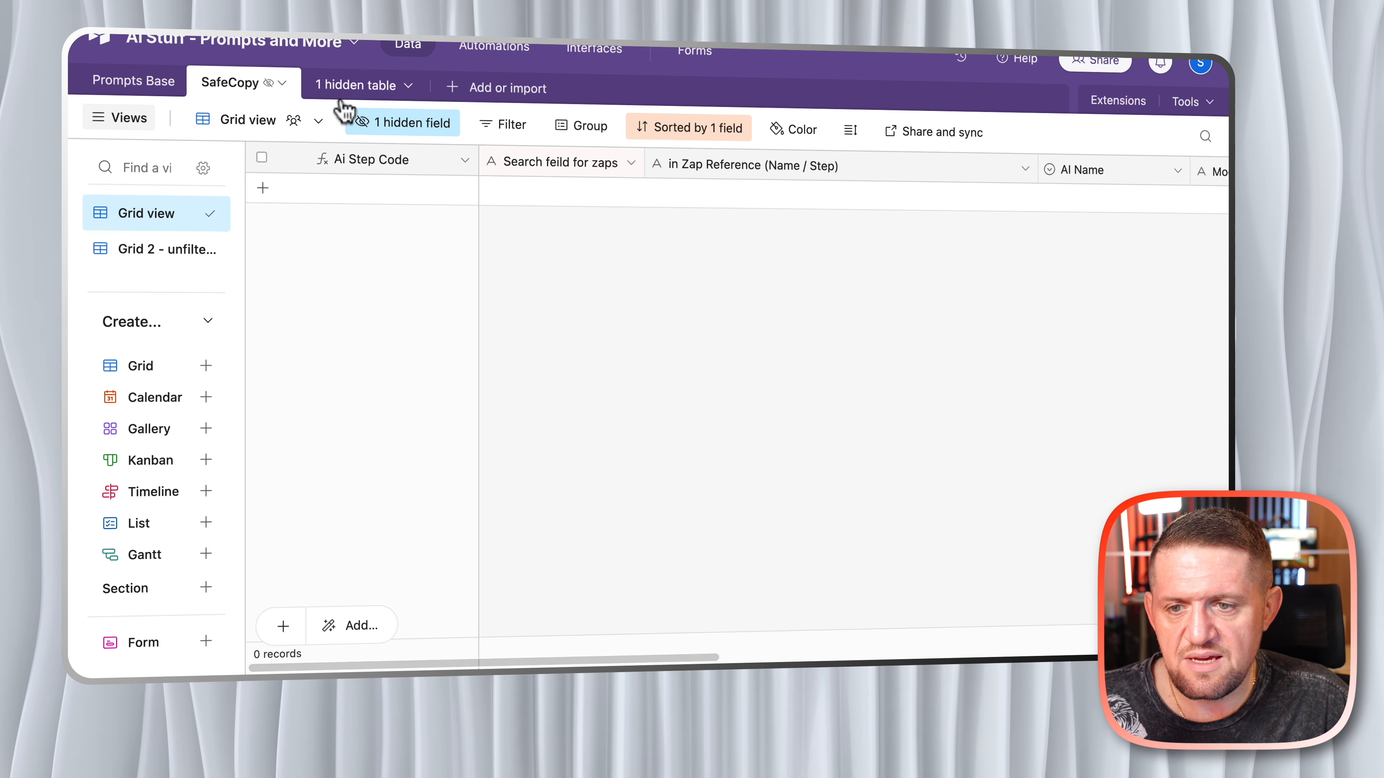
Open Automation 1's second script, test the code that copies Prompts Base records into SafeCopy, and close the editor.
click(494, 47)
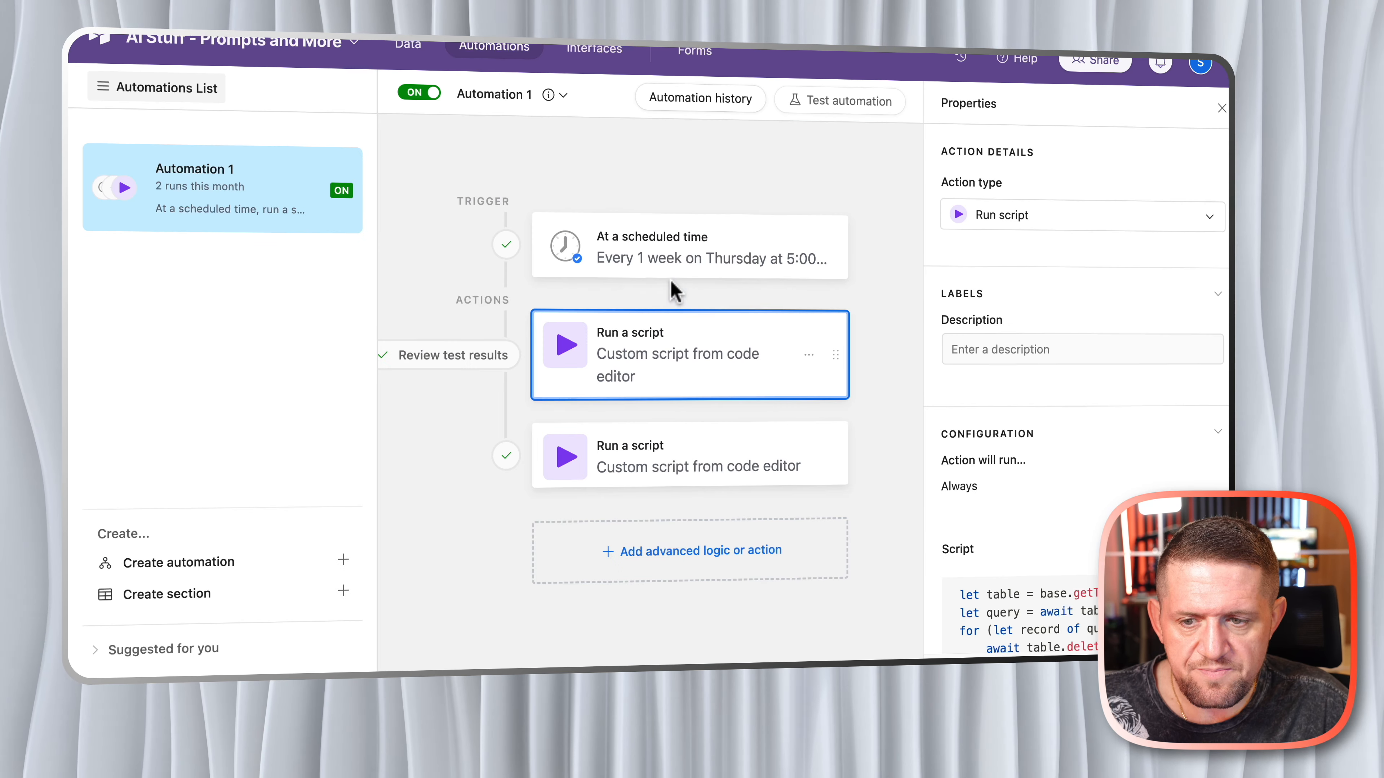
click(678, 445)
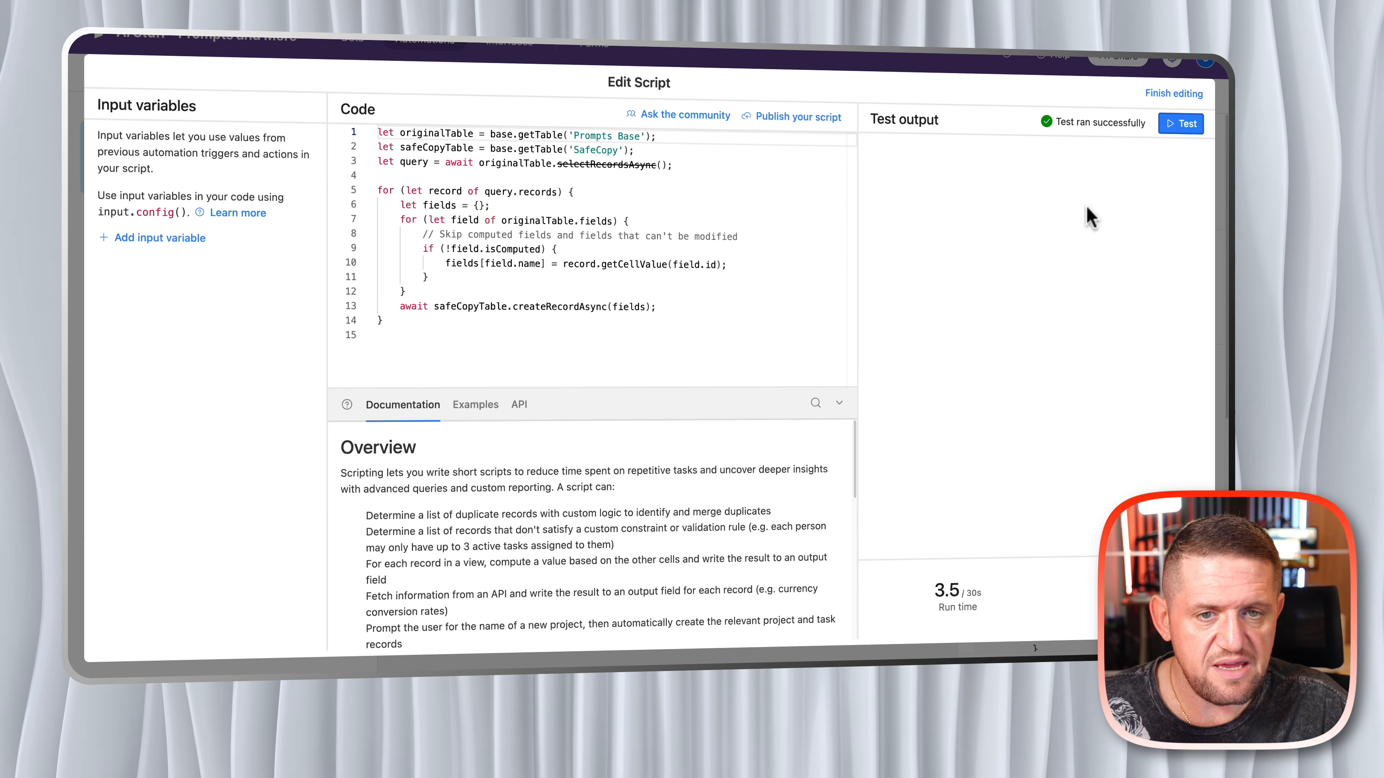
click(811, 53)
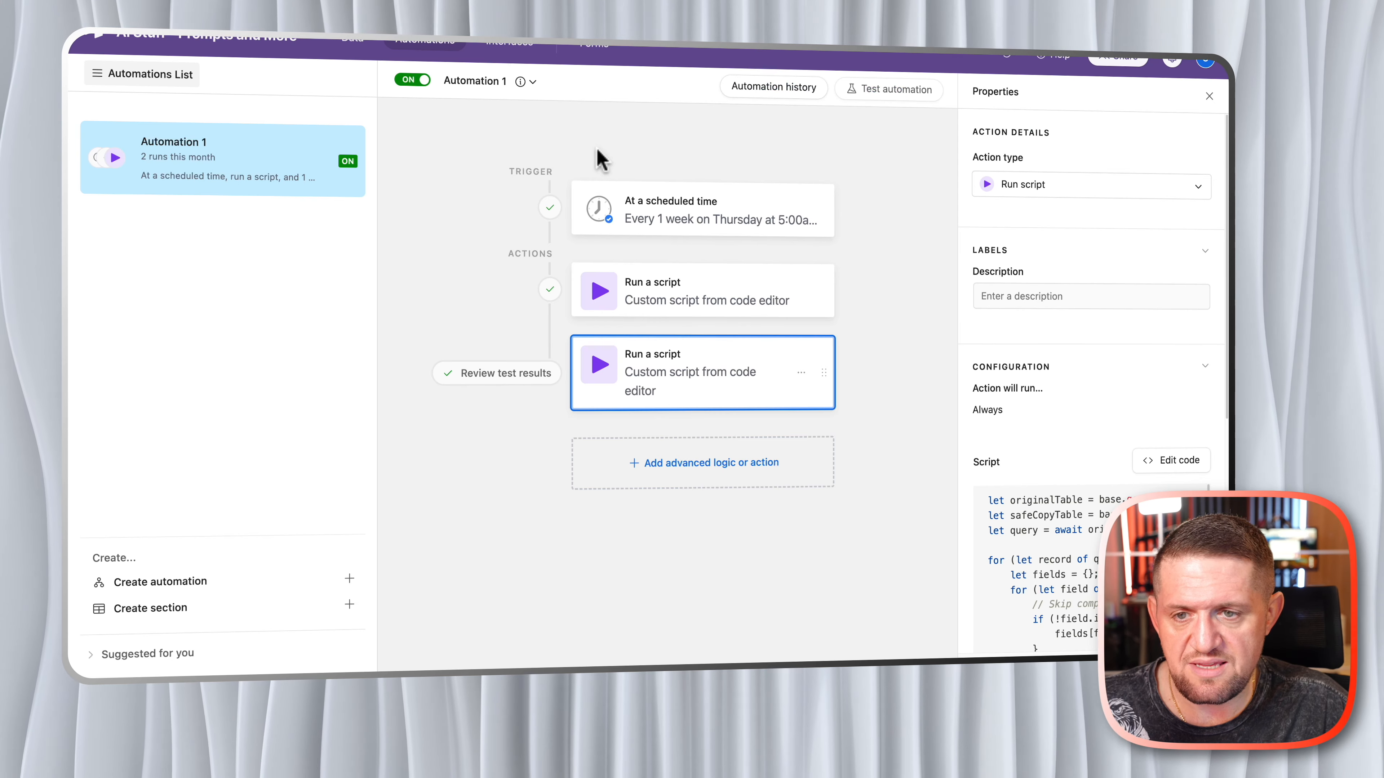
Check the SafeCopy table's records in the base data, and go back to the Prompts Base table's columns.
click(353, 40)
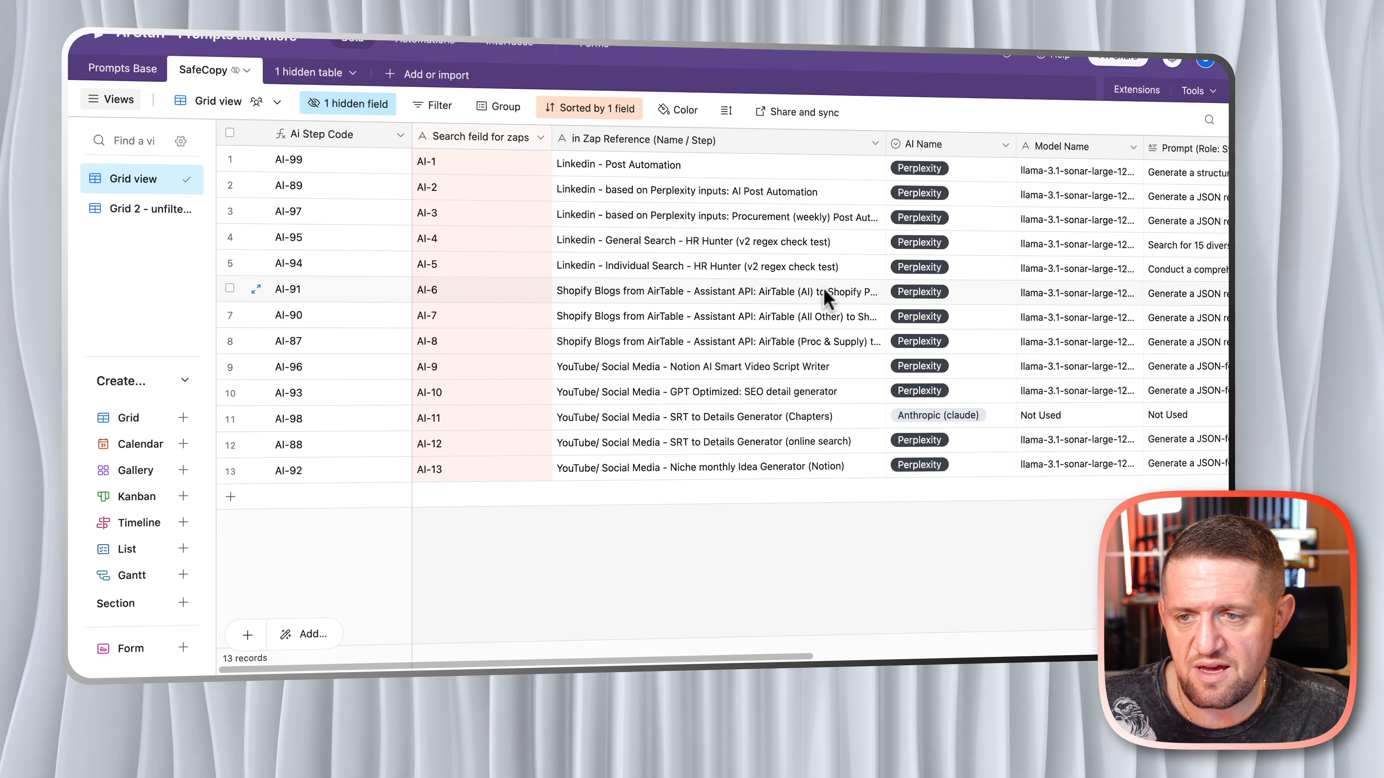
mouse_move(240, 77)
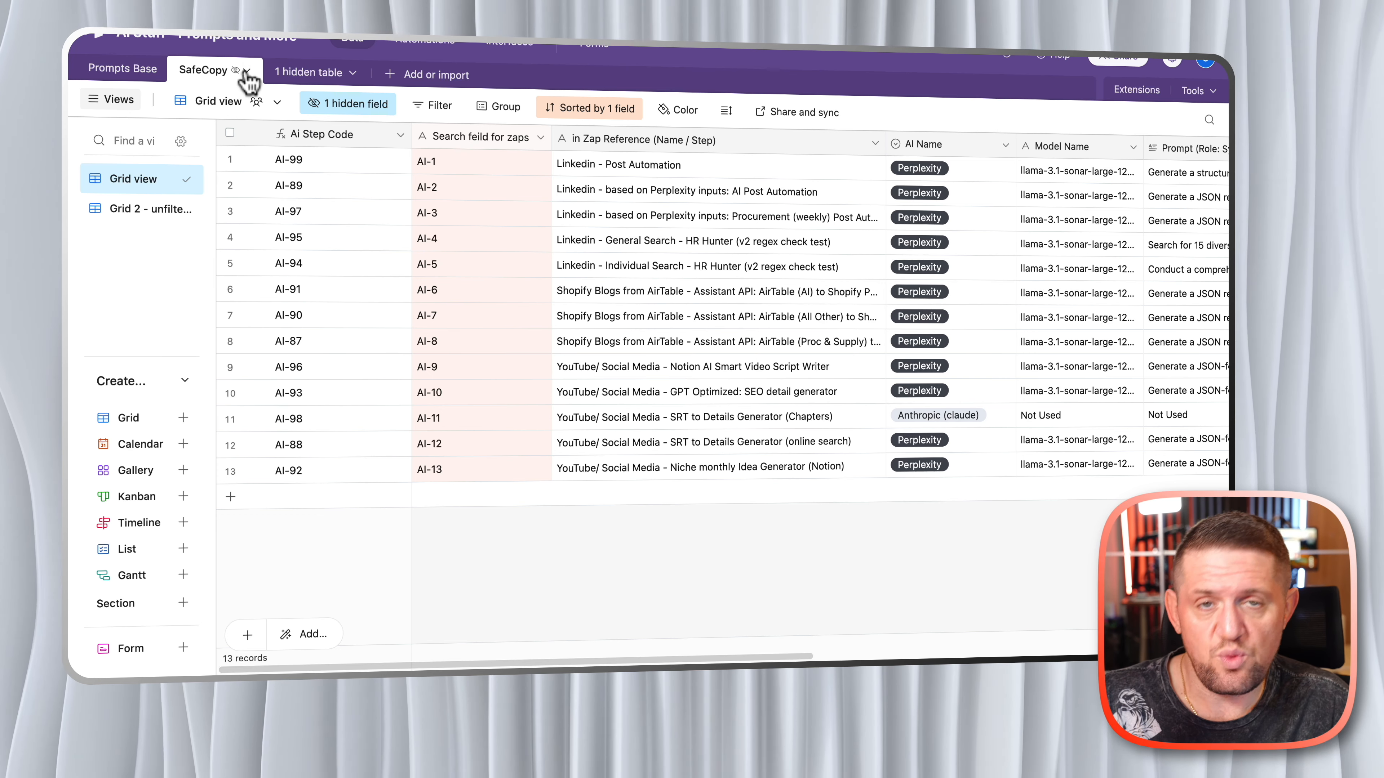
click(128, 74)
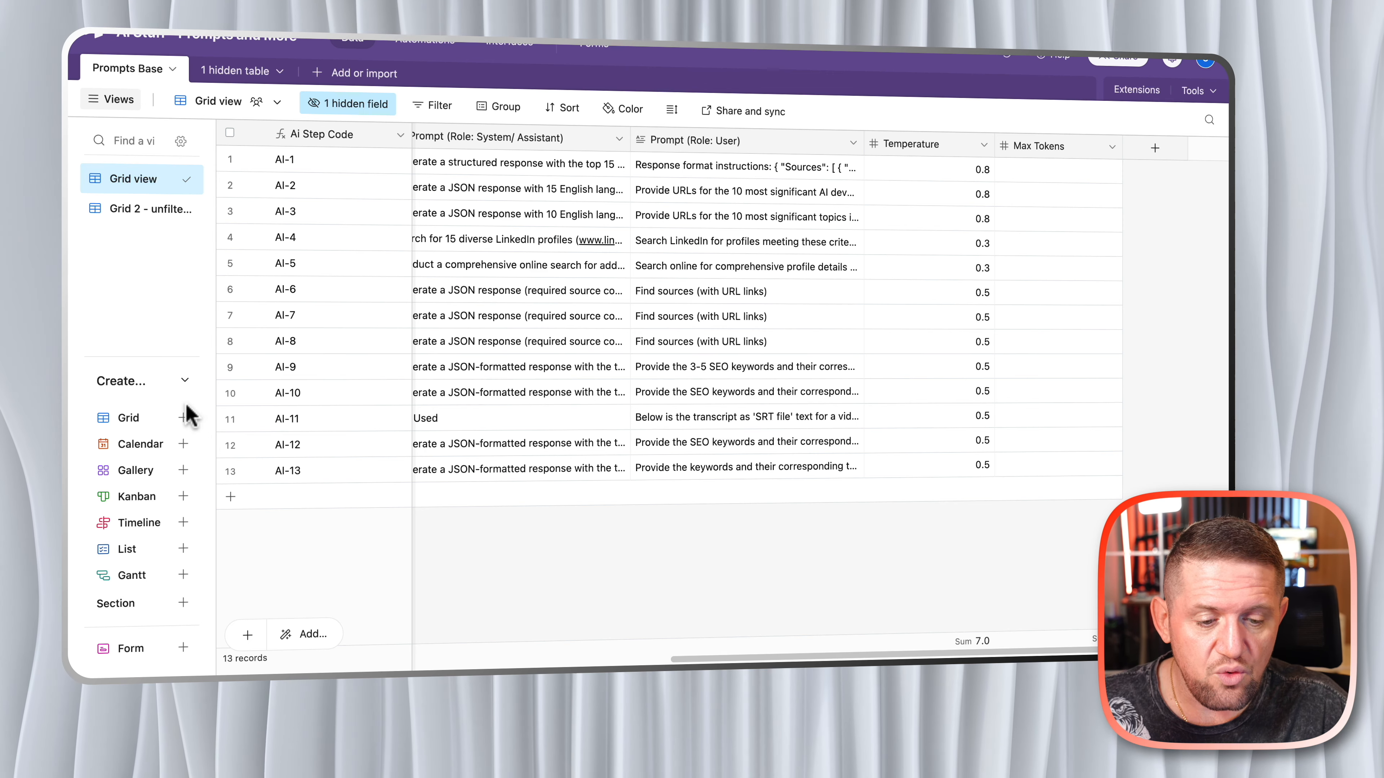
drag(809, 658, 523, 659)
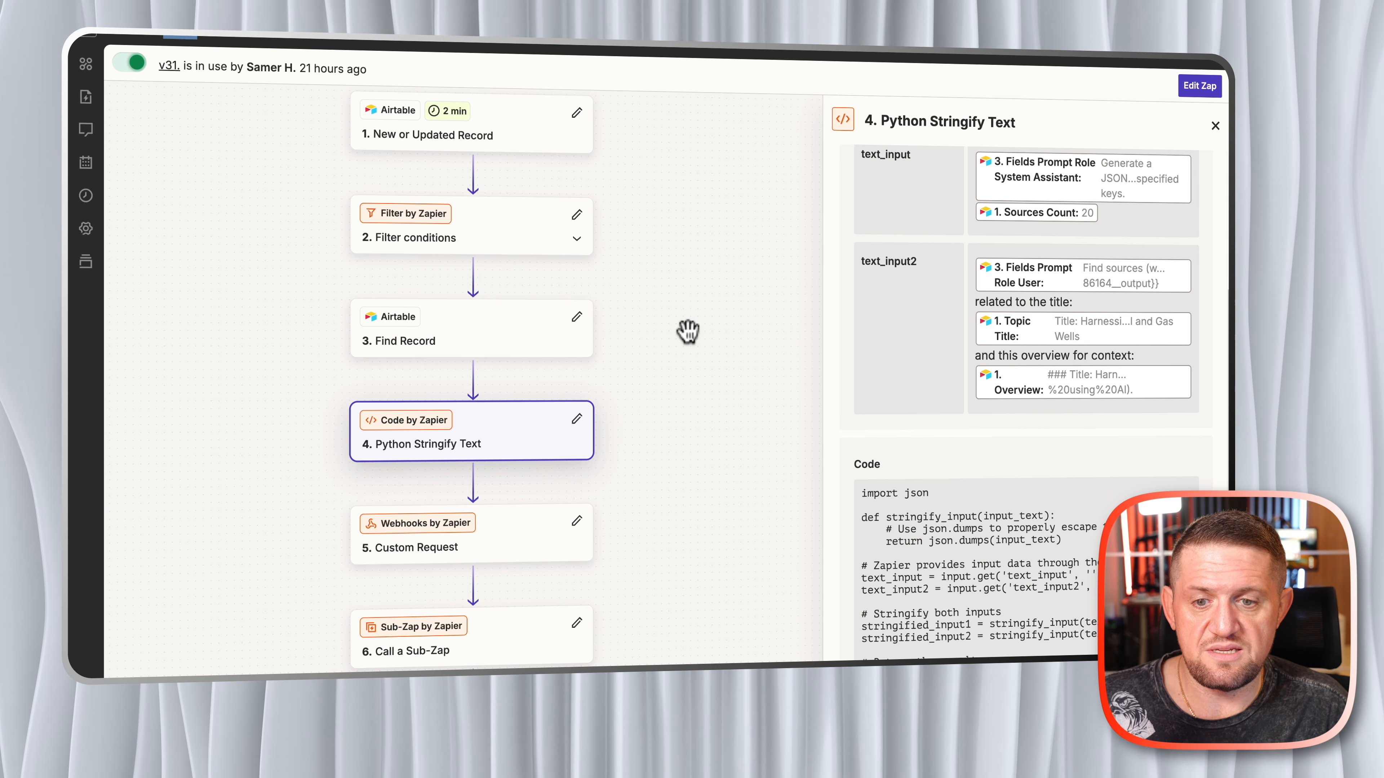
Switch to the Zap in Zapier, inspect the Airtable Find Record step's configuration, and open the Zap for editing.
scroll(708, 267, down, 2)
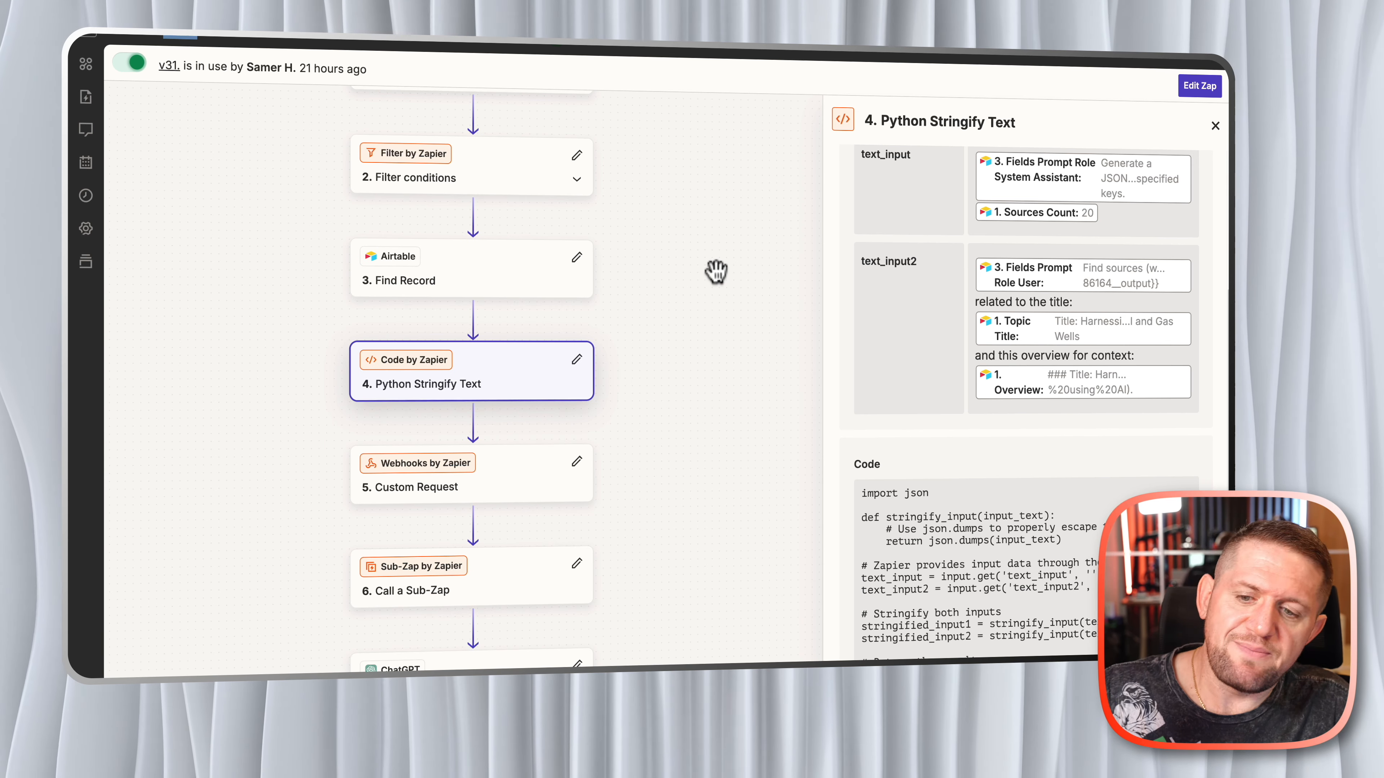
click(459, 278)
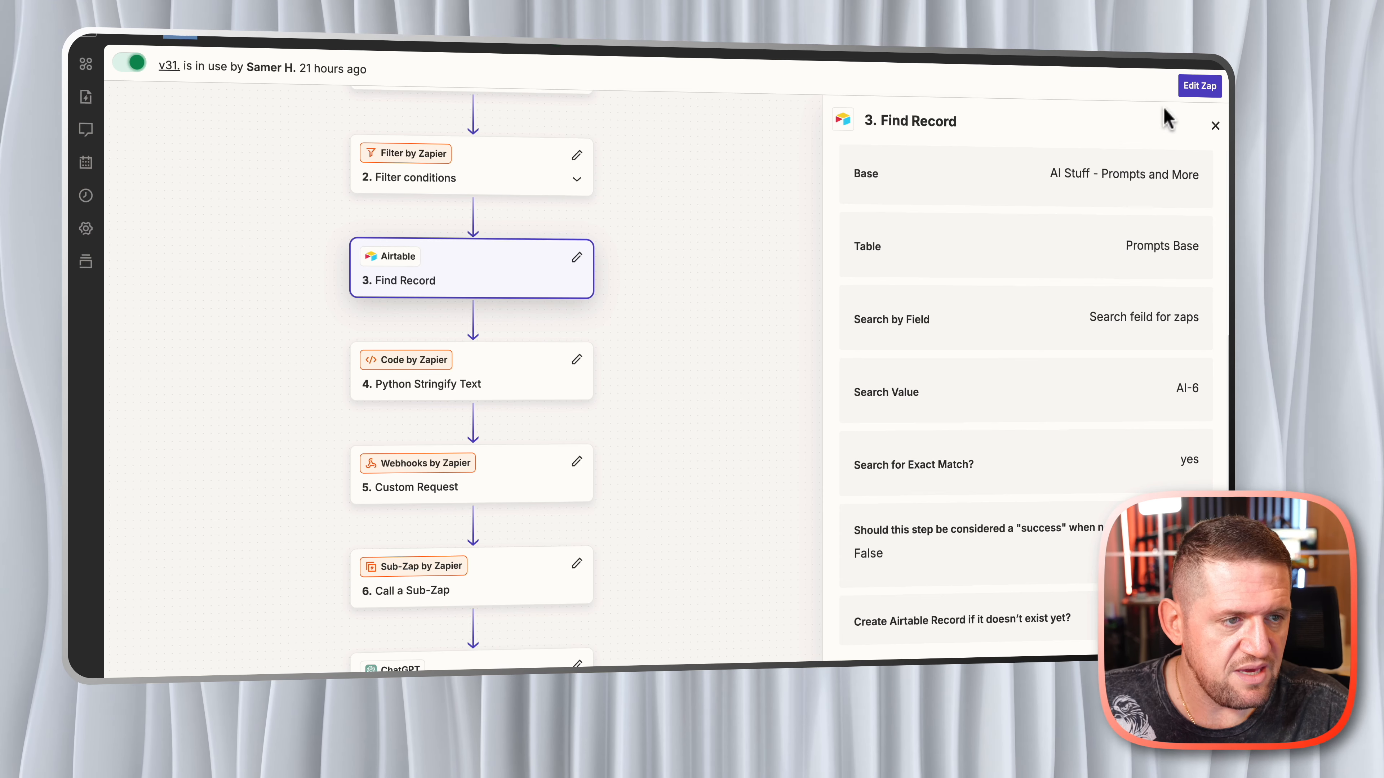
click(1189, 89)
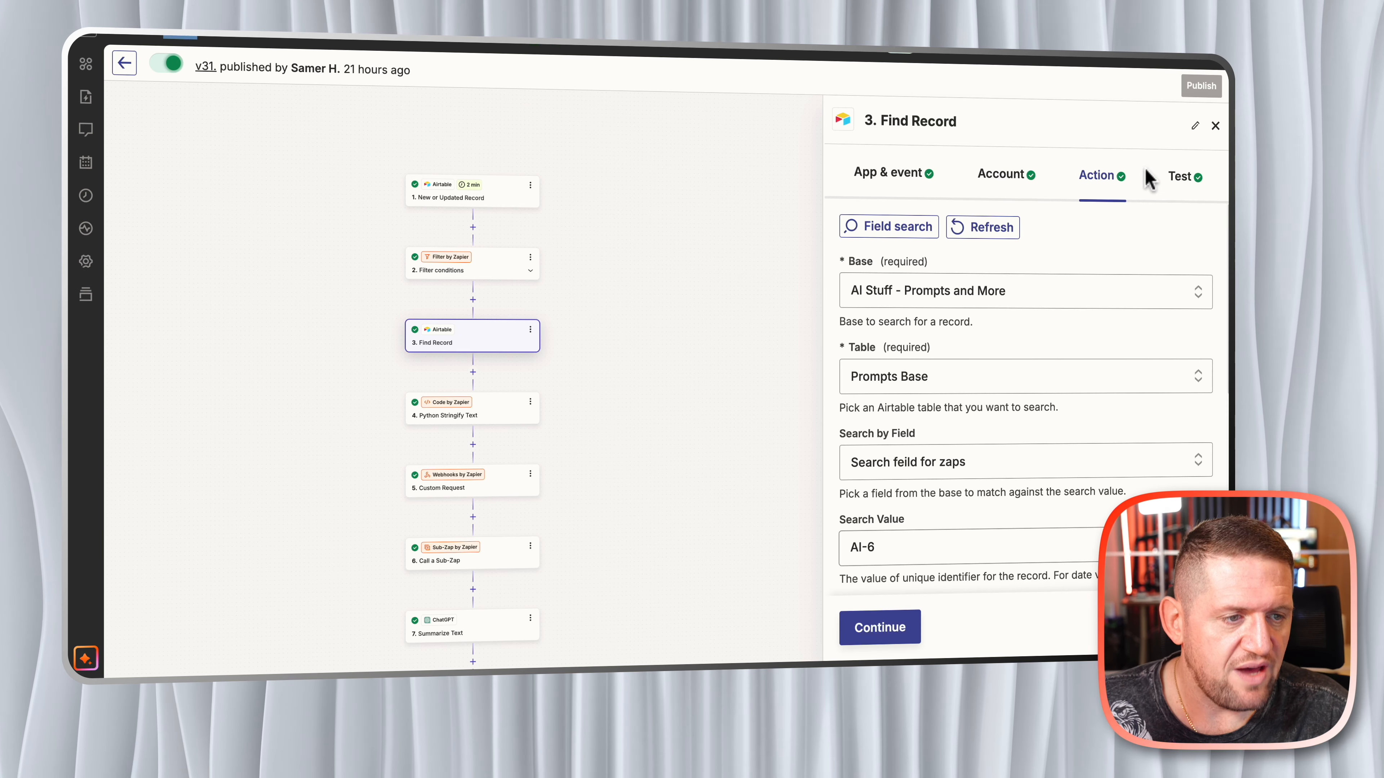
Examine the Find Record step's test output, including the model name, temperature, prompt and search fields.
click(1181, 176)
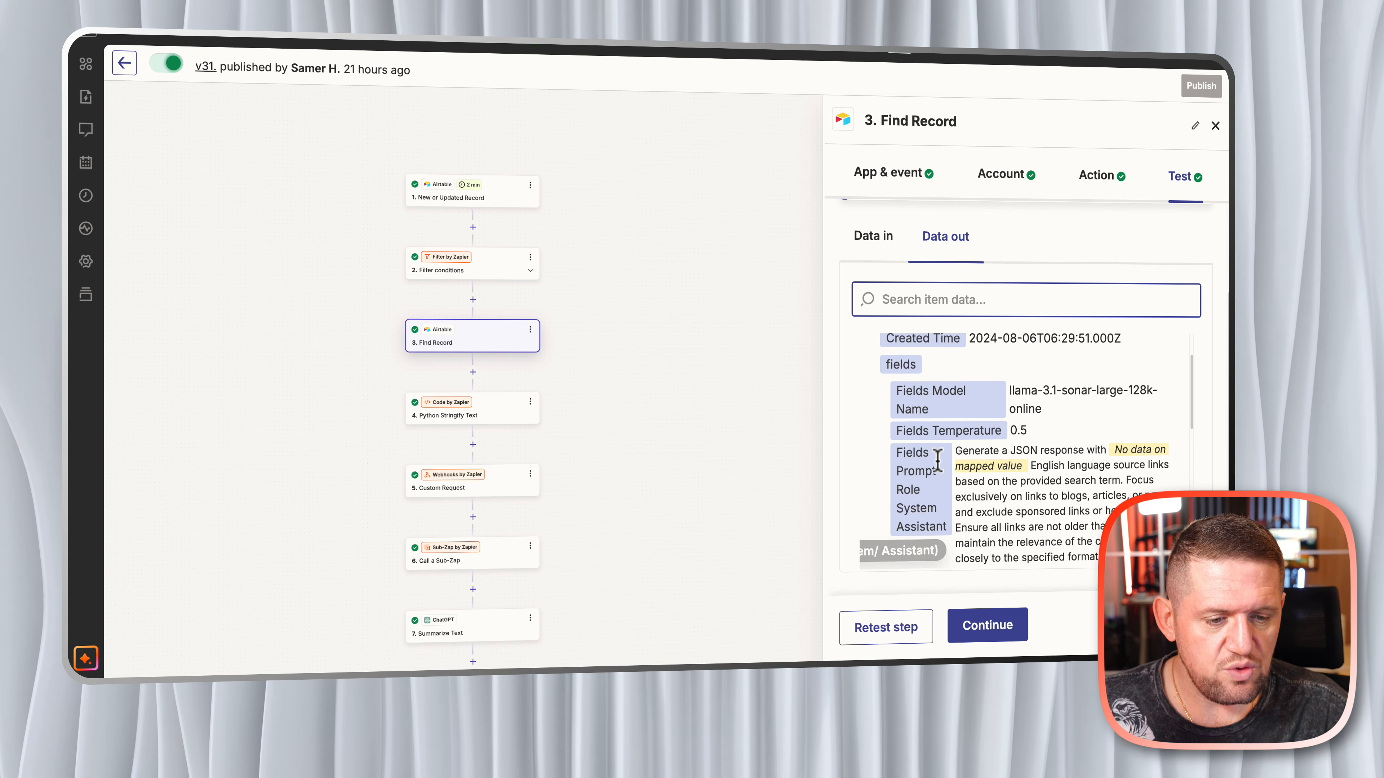
scroll(931, 463, down, 1)
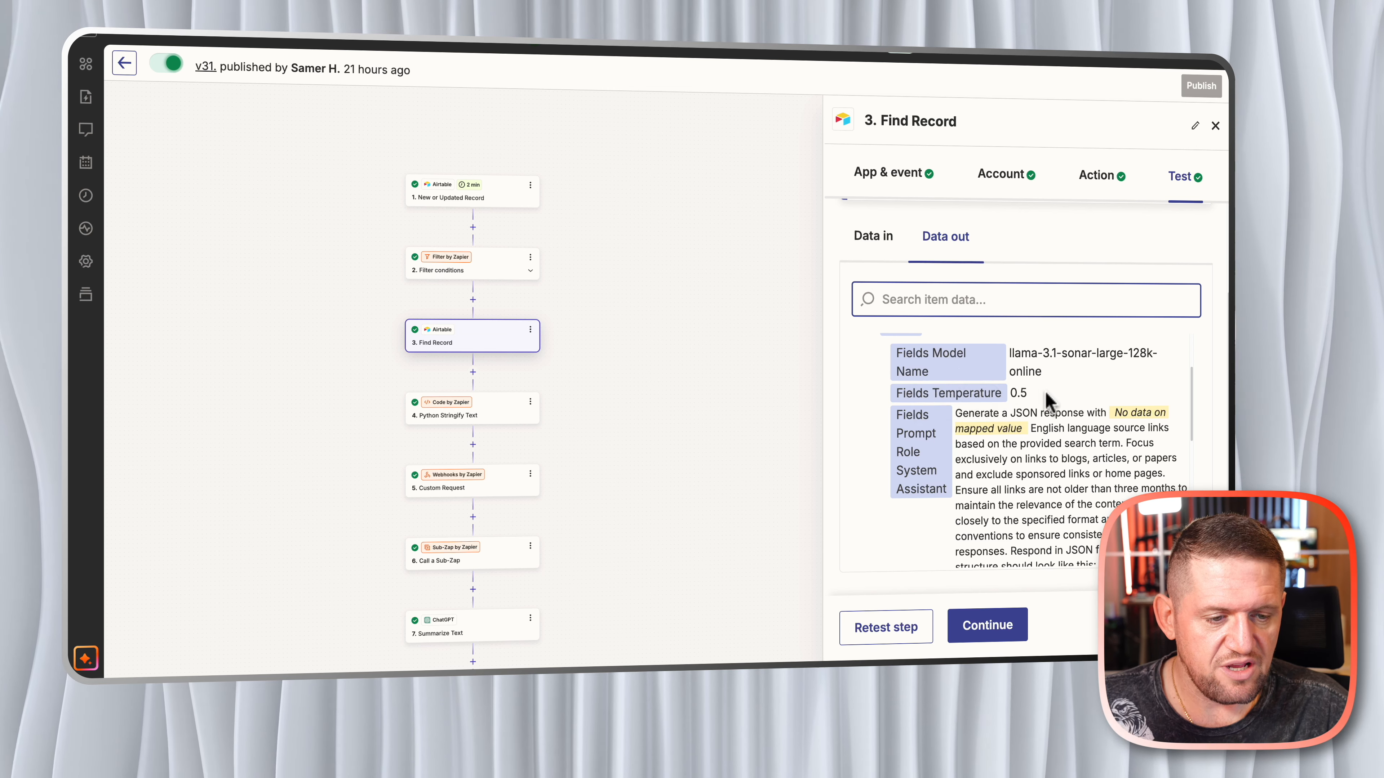
scroll(959, 377, down, 5)
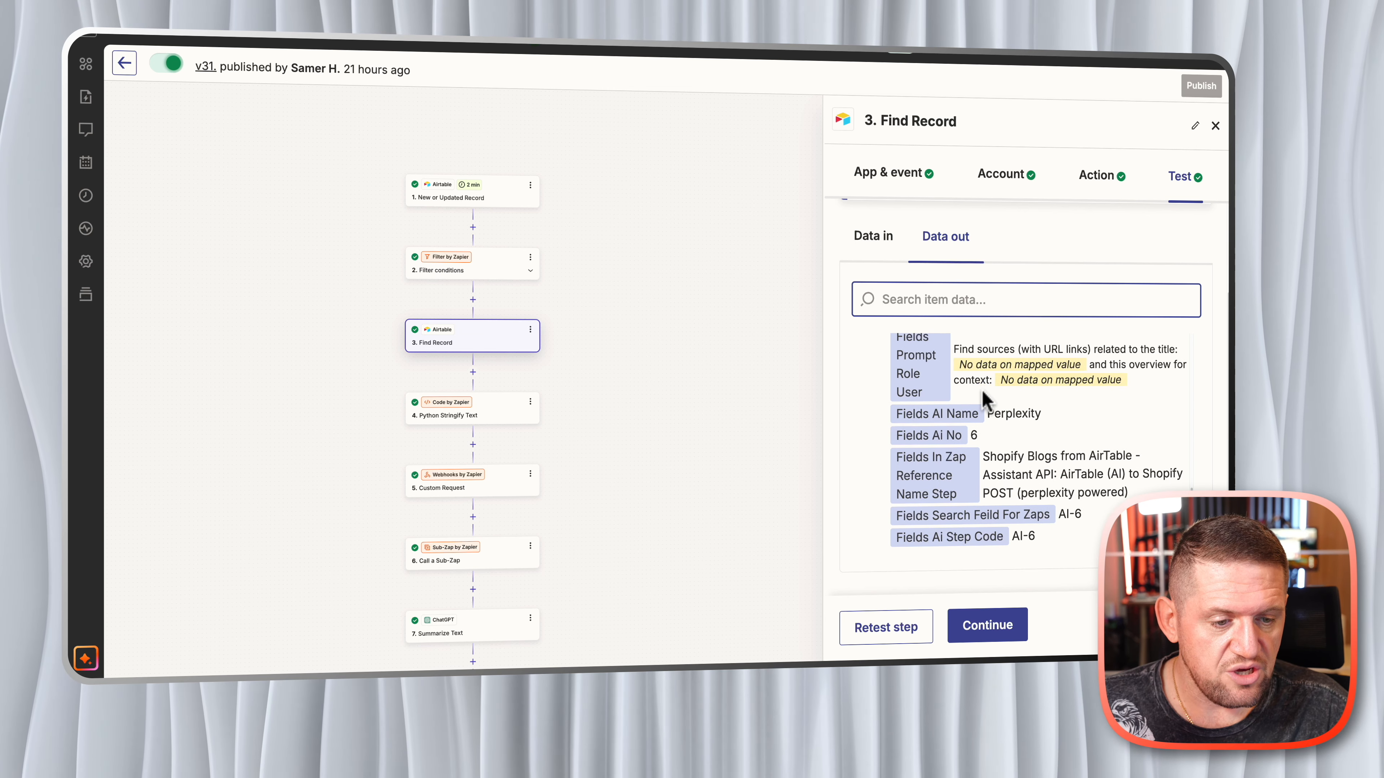
scroll(1053, 404, down, 1)
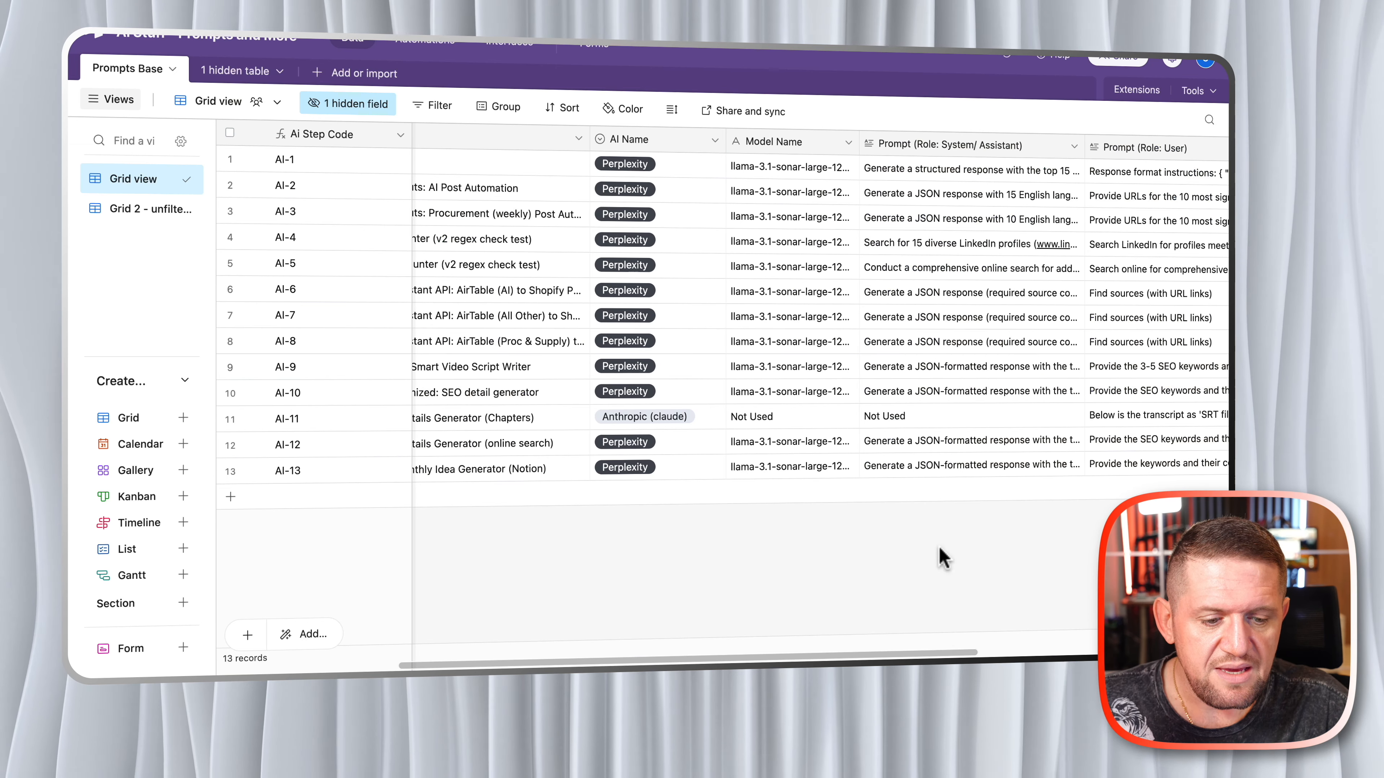
Switch back to Airtable and view the Prompts Base table's model, prompt and temperature columns.
drag(950, 653, 1076, 653)
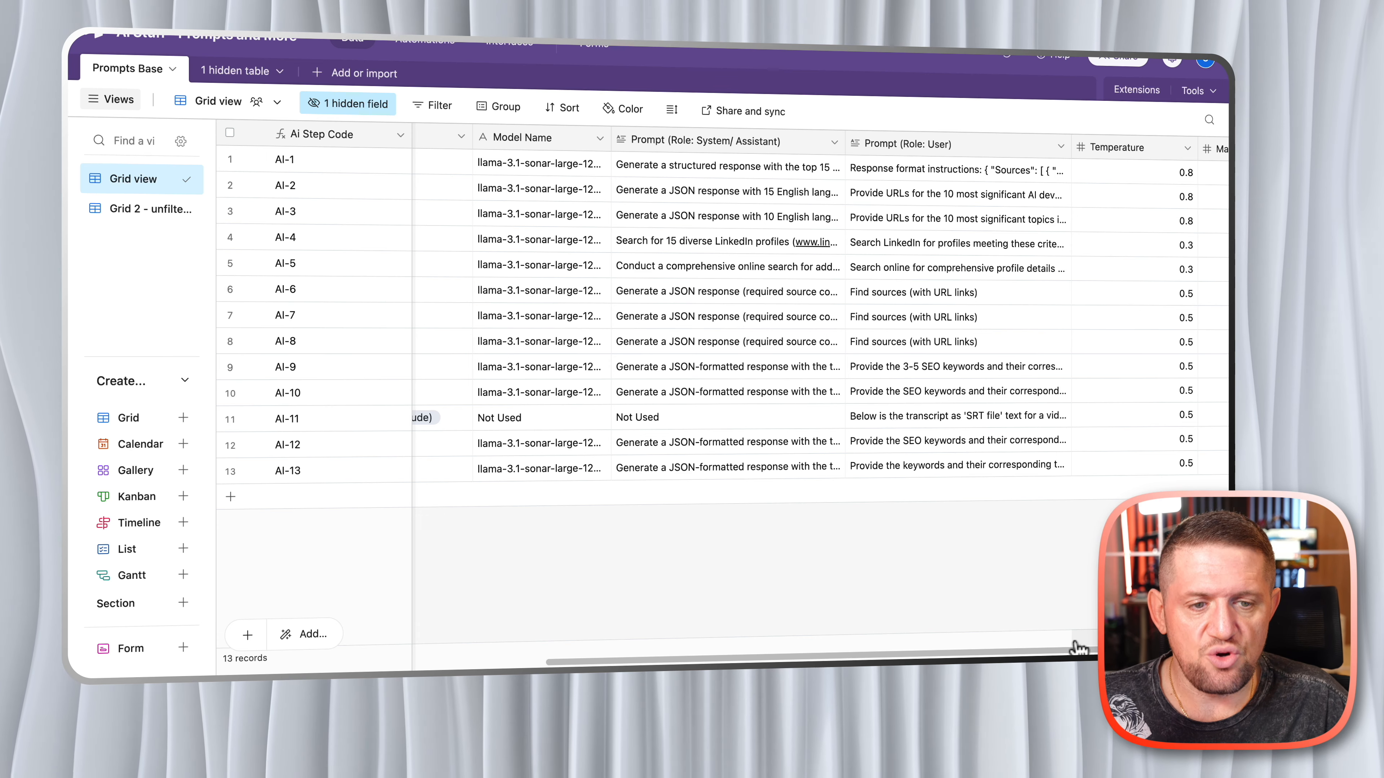
Open record AI-1's system/assistant prompt, read it through to the Todays Date ending, and close it without changes.
click(763, 175)
click(763, 174)
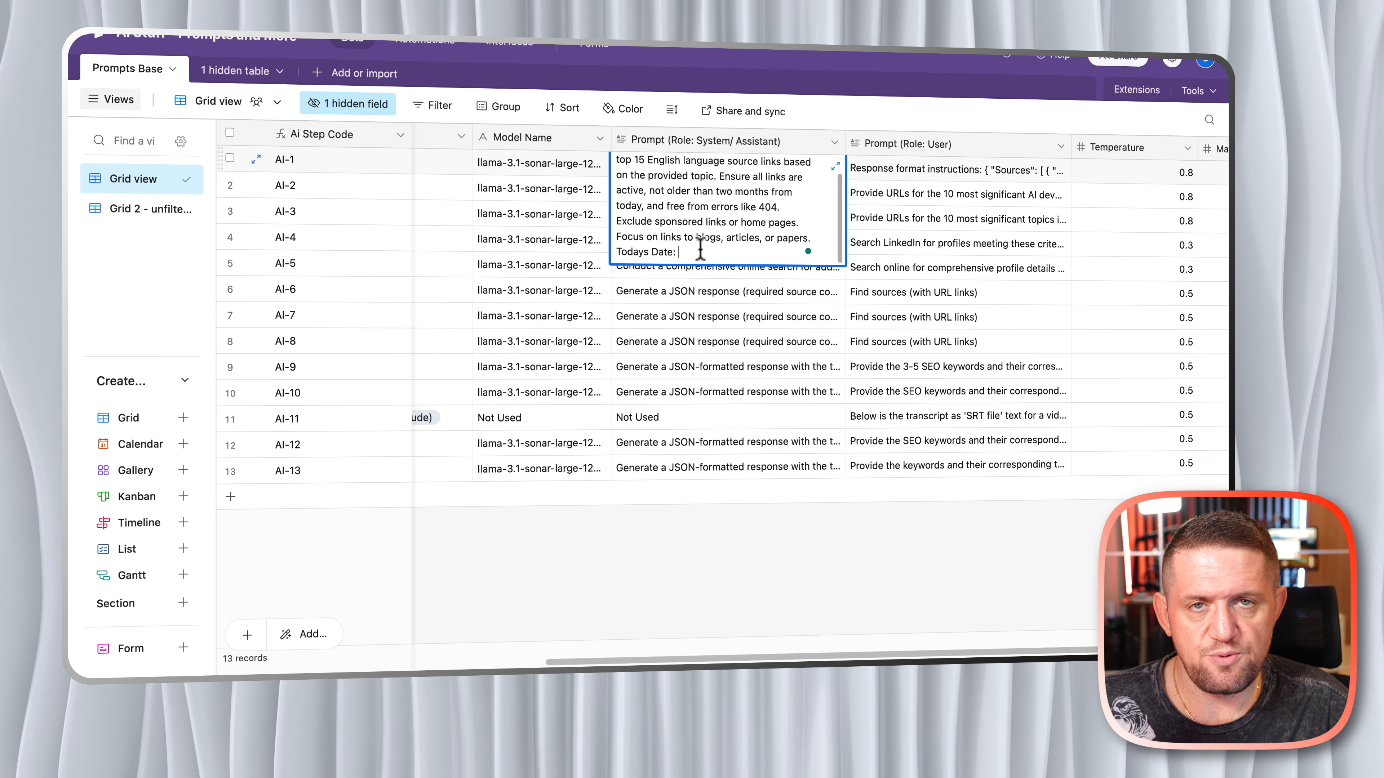
scroll(700, 248, up, 2)
scroll(684, 217, down, 2)
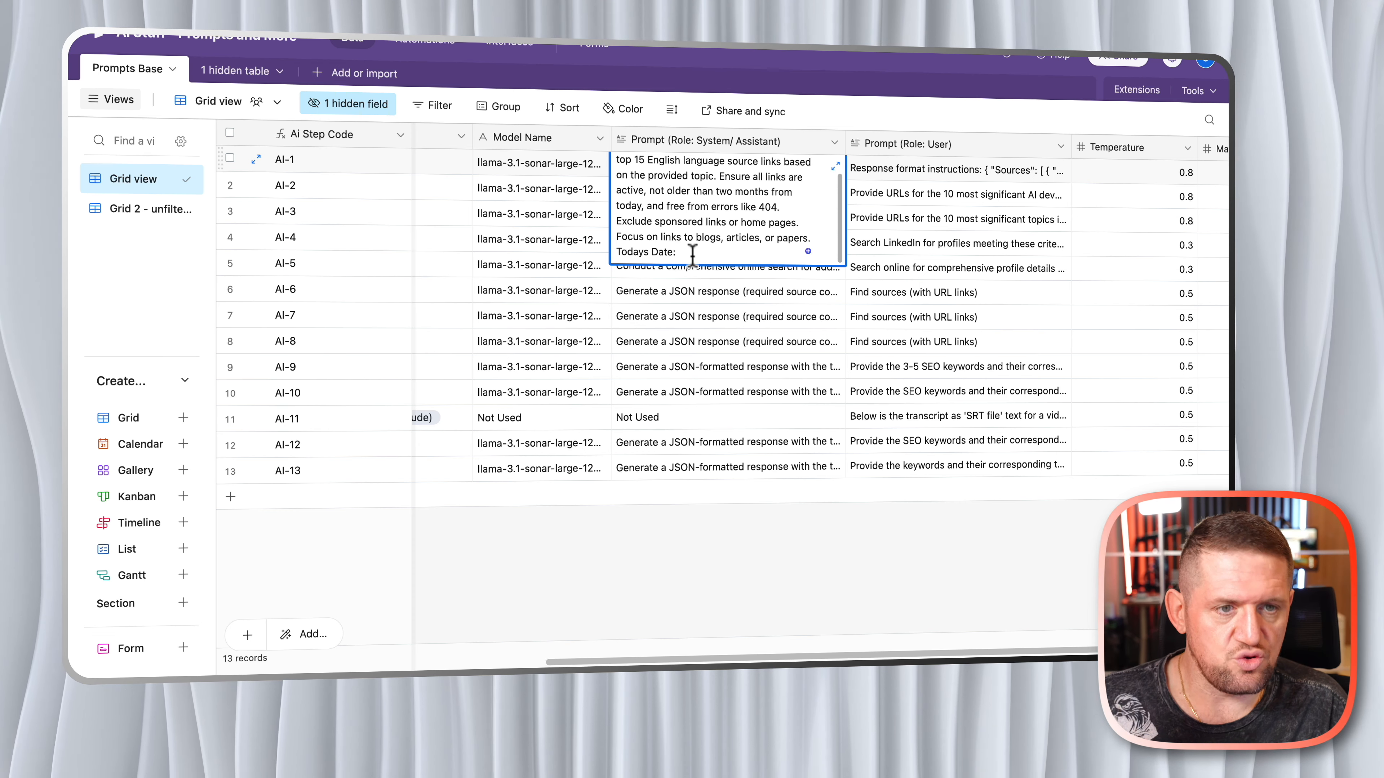
key(Escape)
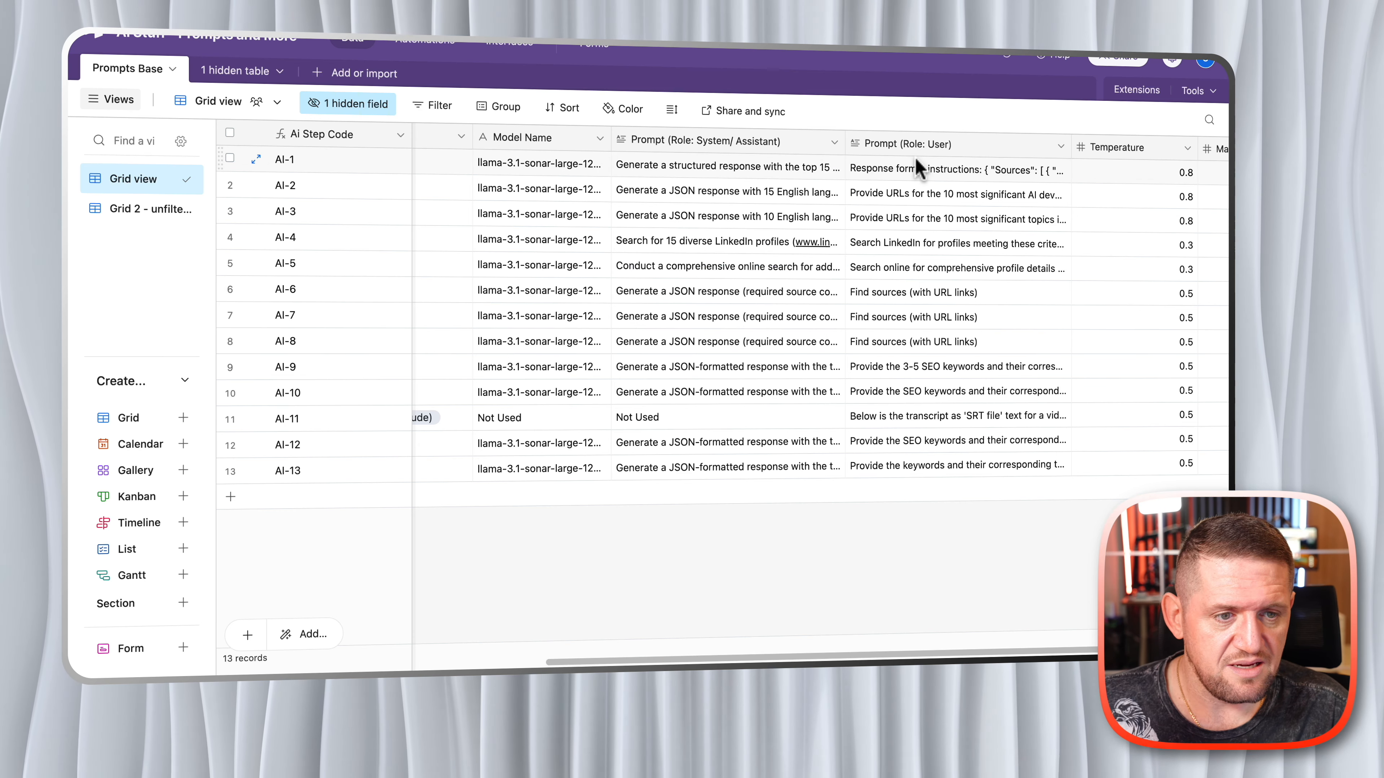
Read the ending of record AI-1's user-role prompt, and switch to the Zap in Zapier.
click(921, 167)
click(926, 169)
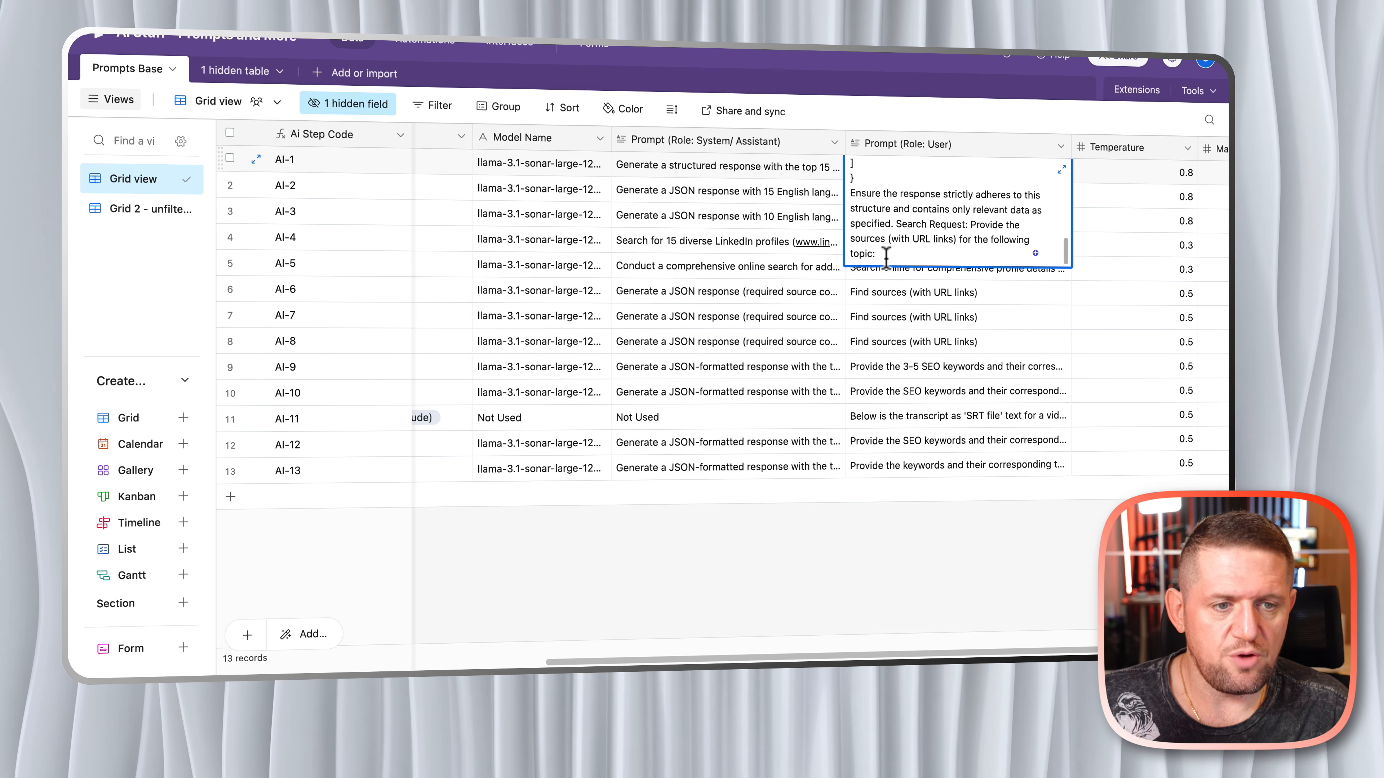
click(908, 132)
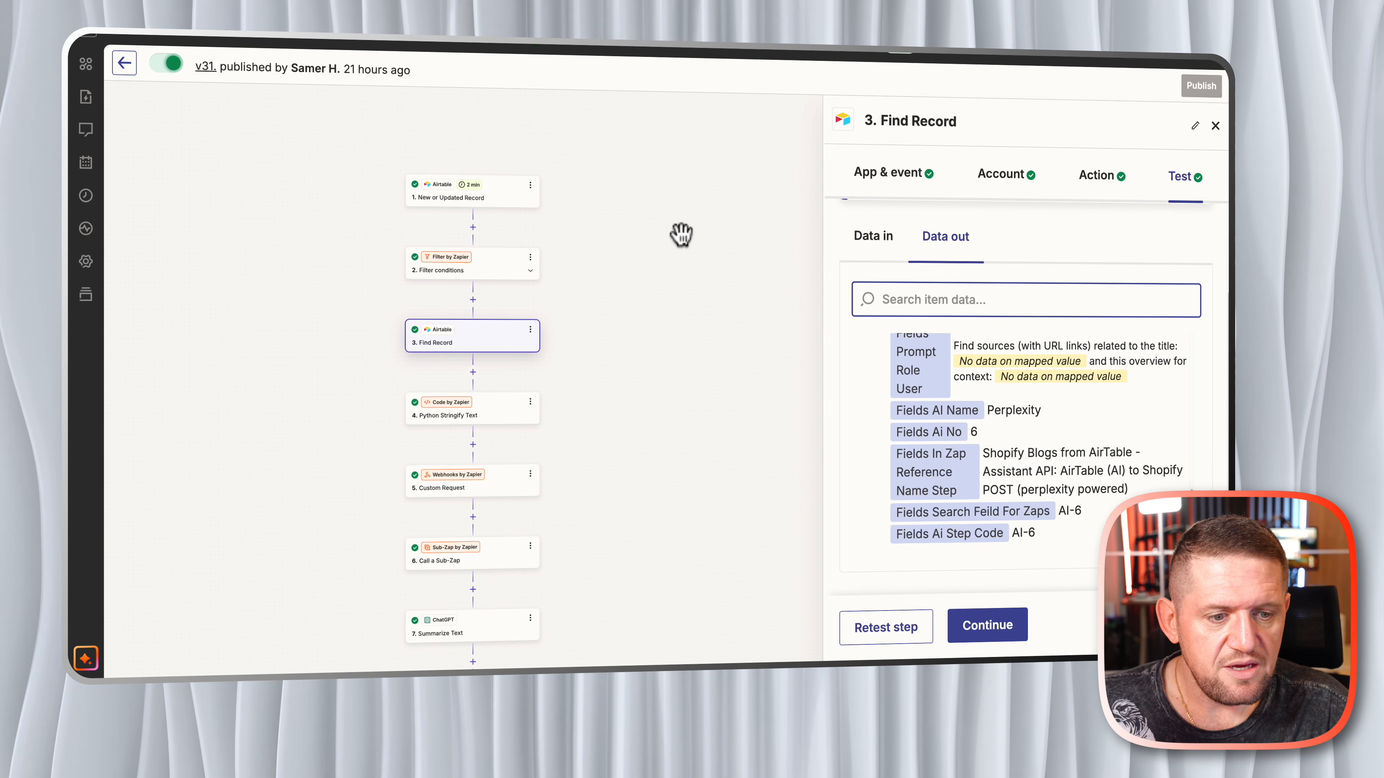
Open the Python Stringify Text step's action settings and inspect the fields mapped to text_input and text_input2.
scroll(599, 359, down, 1)
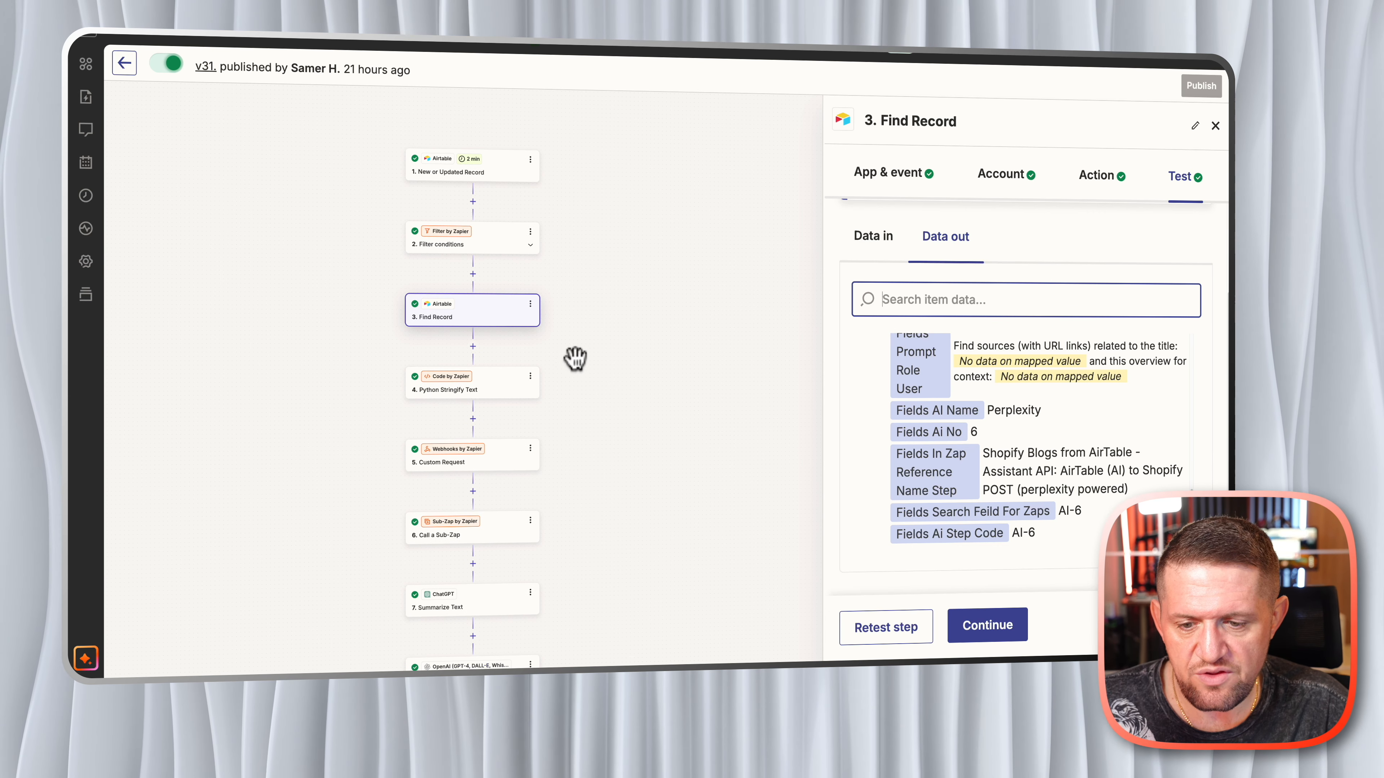
click(479, 388)
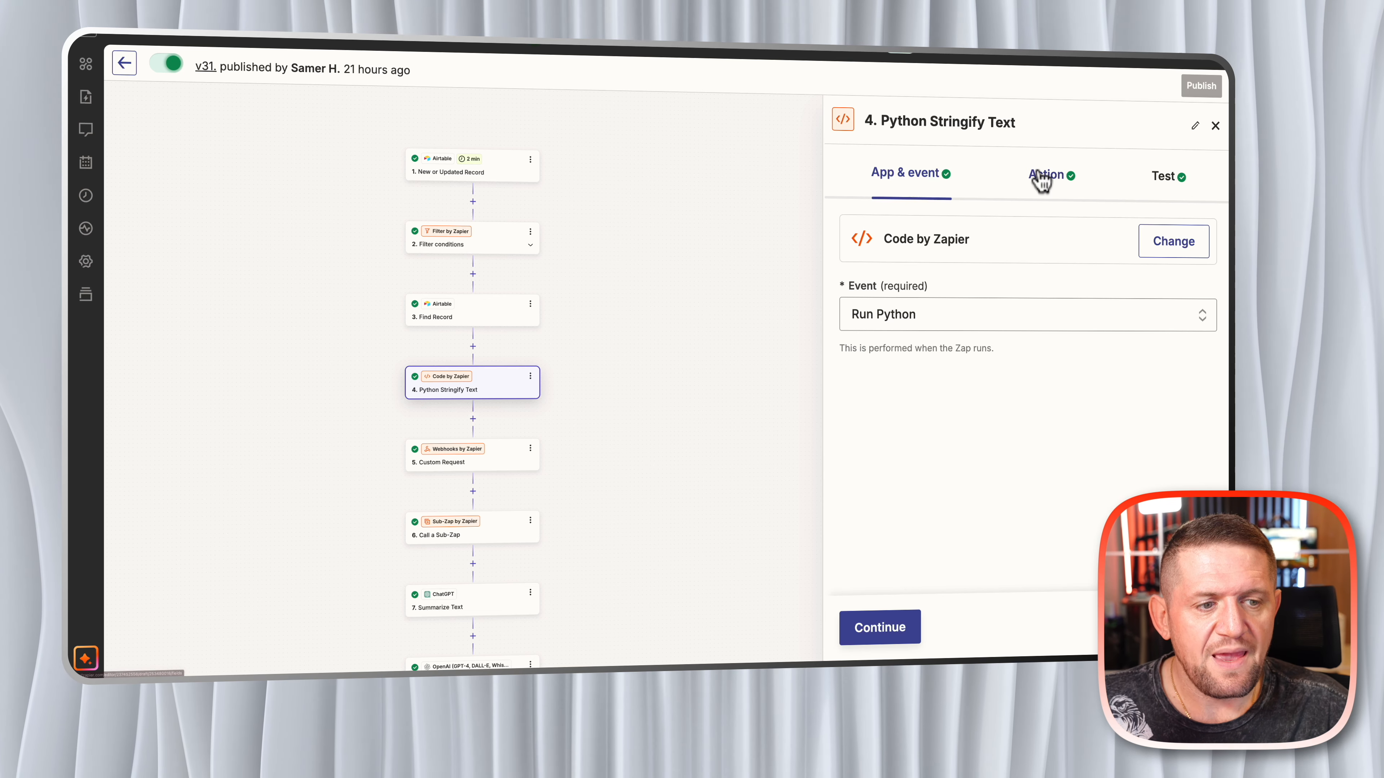
click(1043, 177)
scroll(956, 237, down, 3)
scroll(967, 263, up, 2)
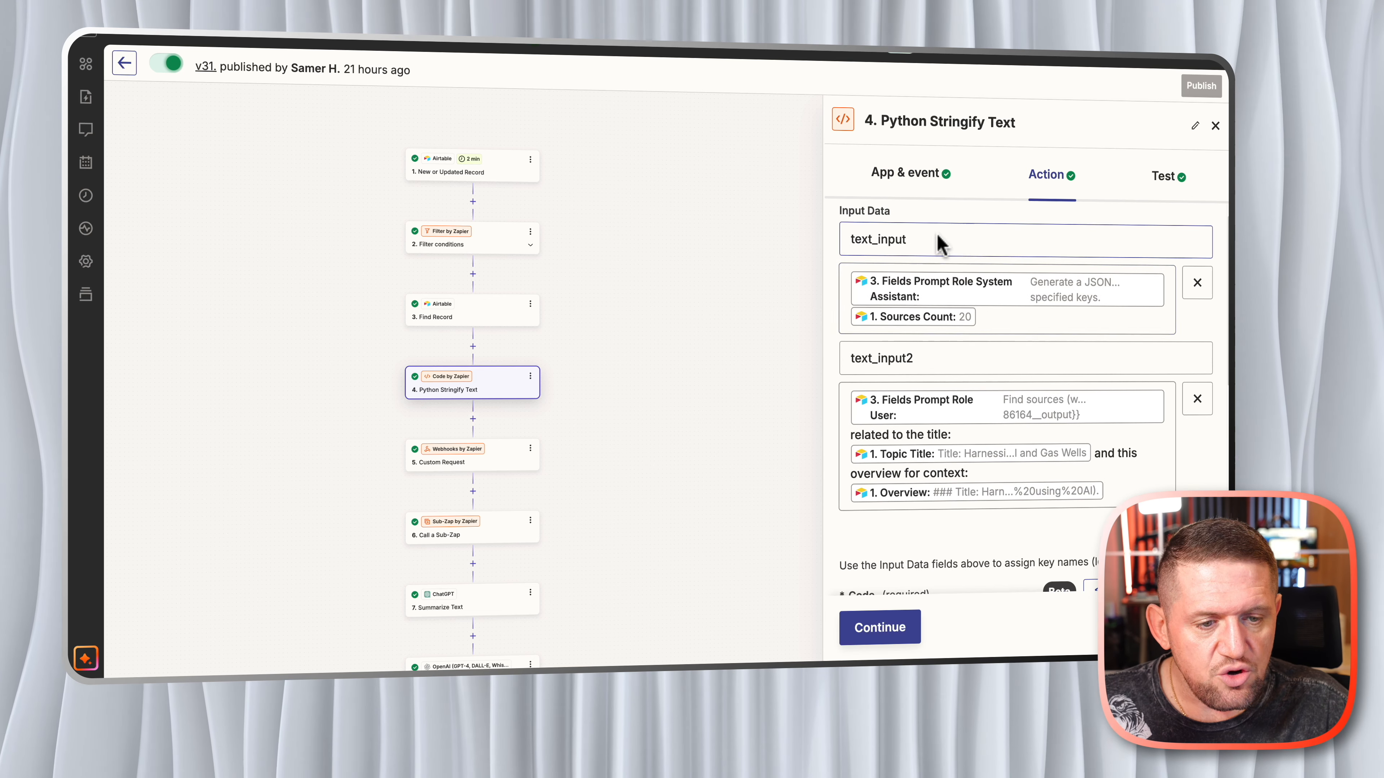
click(1024, 316)
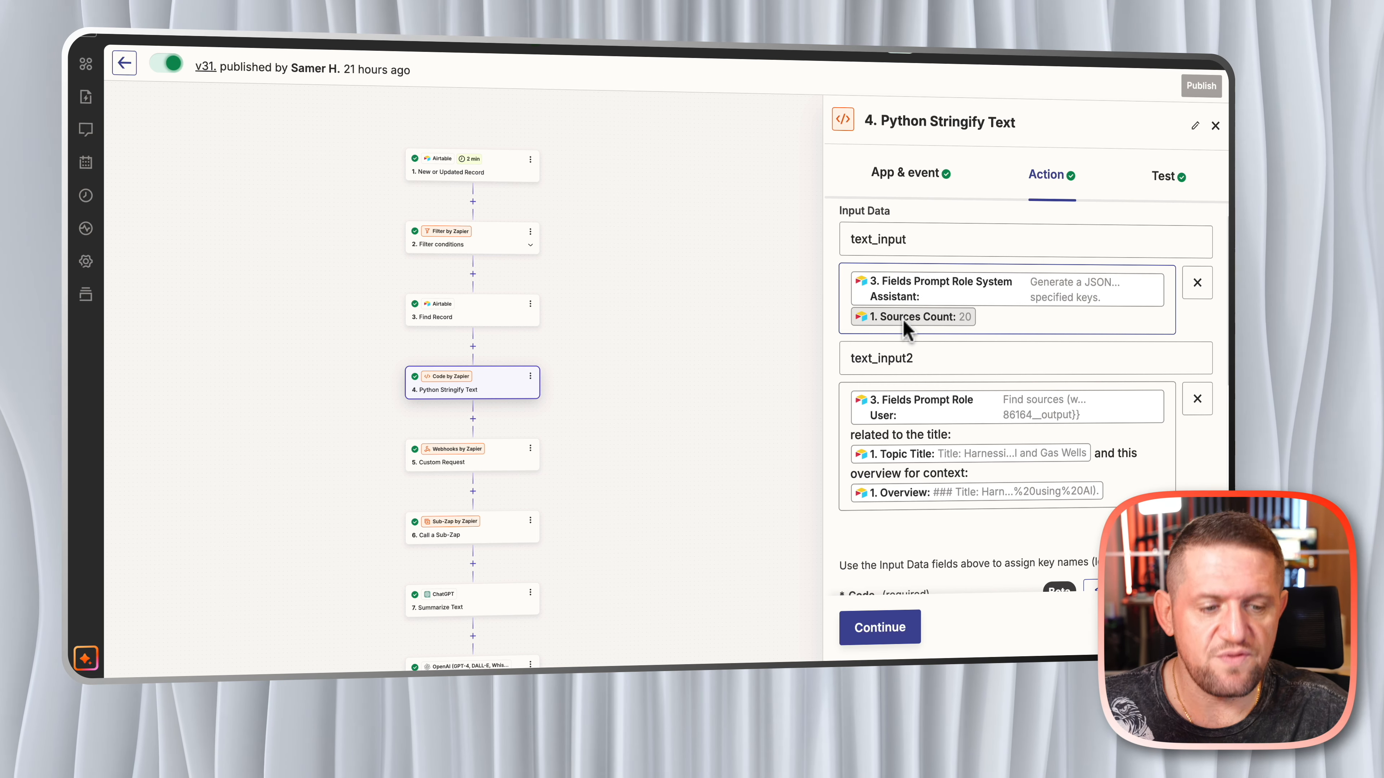
click(904, 417)
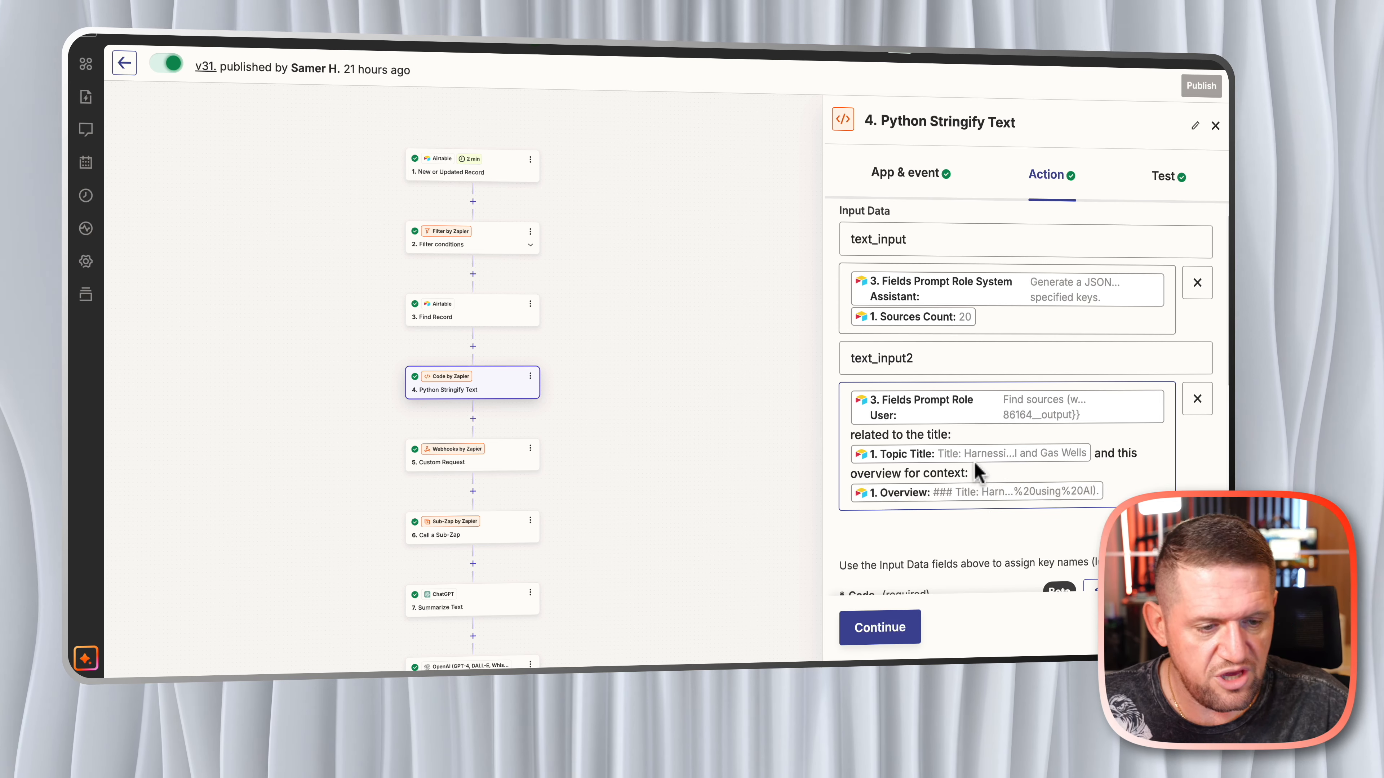
Examine the Python Stringify Text step's code, from the json.dumps function to the returned dictionary of stringified inputs.
scroll(995, 381, down, 1)
scroll(995, 381, down, 3)
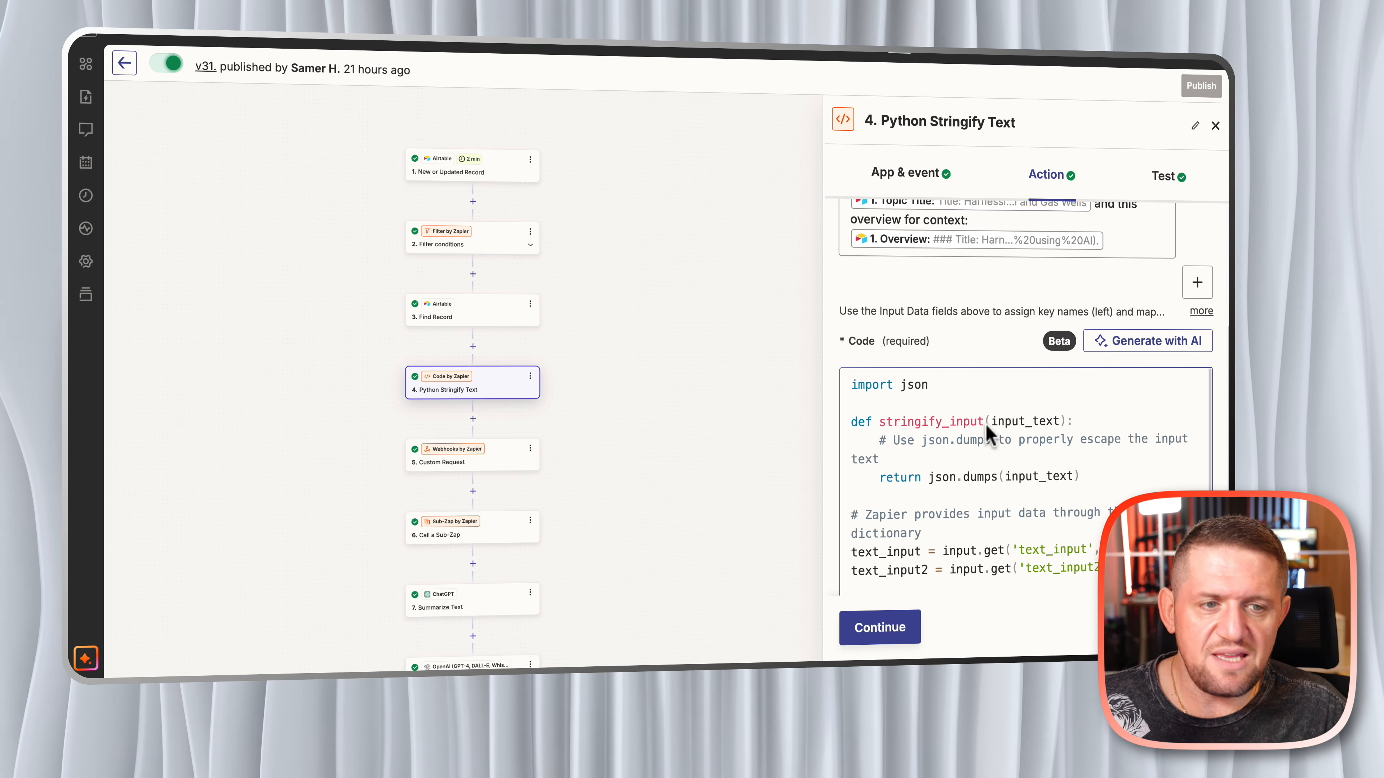
scroll(984, 422, up, 1)
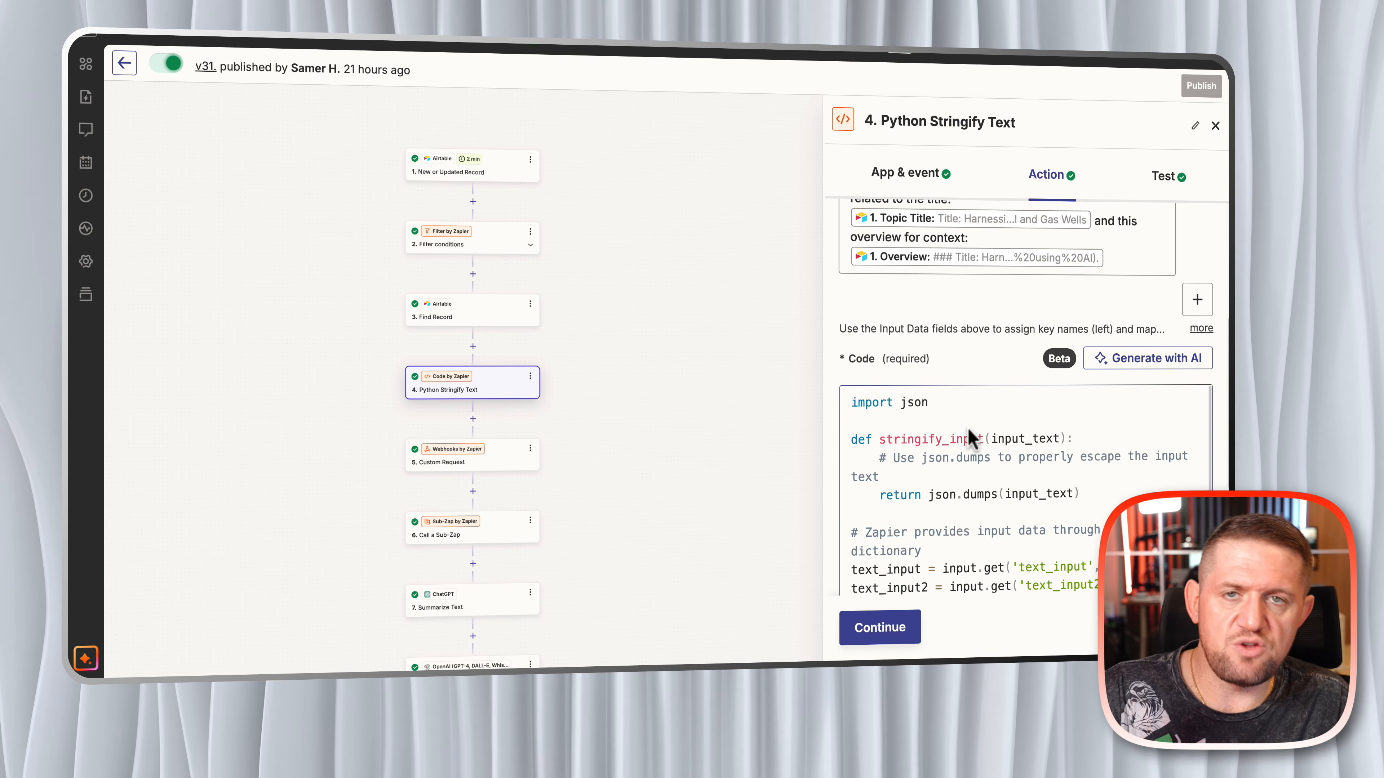
scroll(964, 436, up, 5)
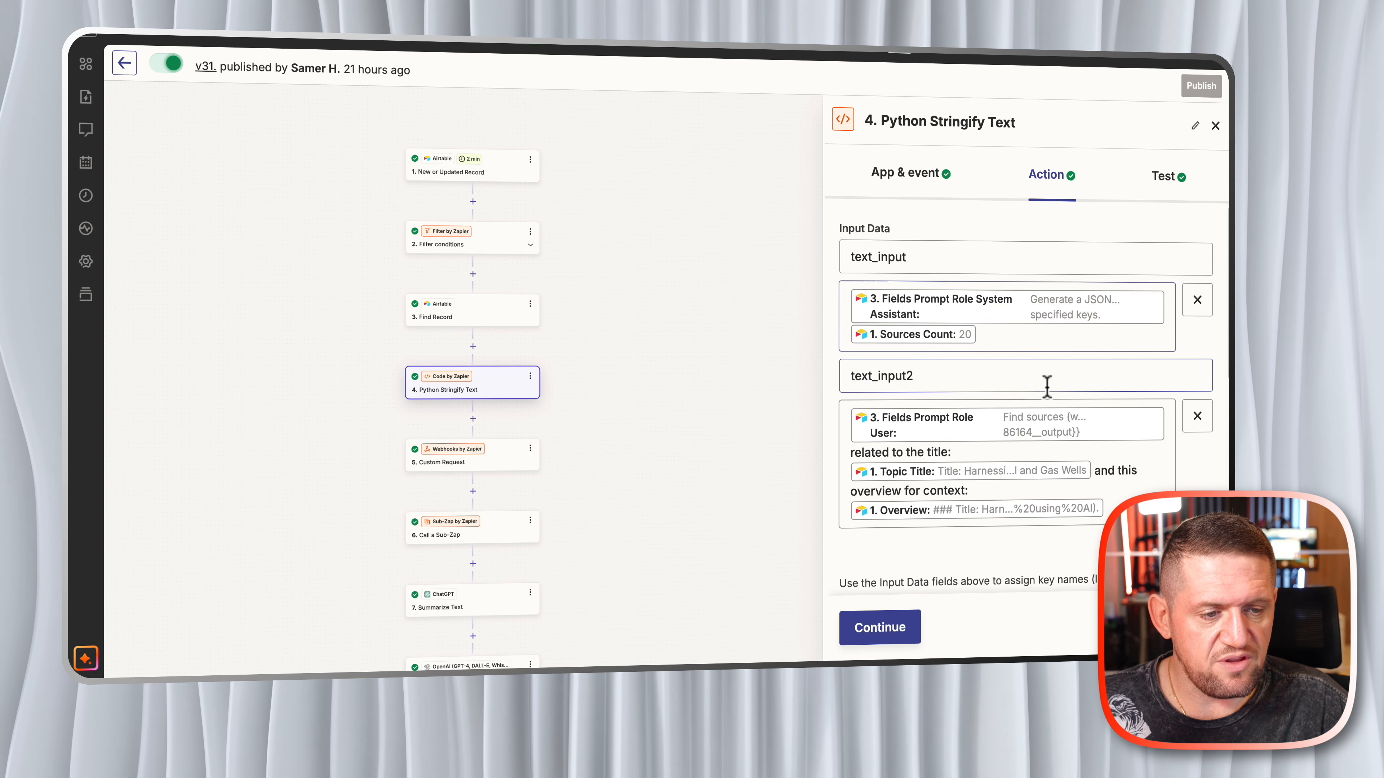
scroll(1034, 384, down, 3)
scroll(1030, 382, down, 5)
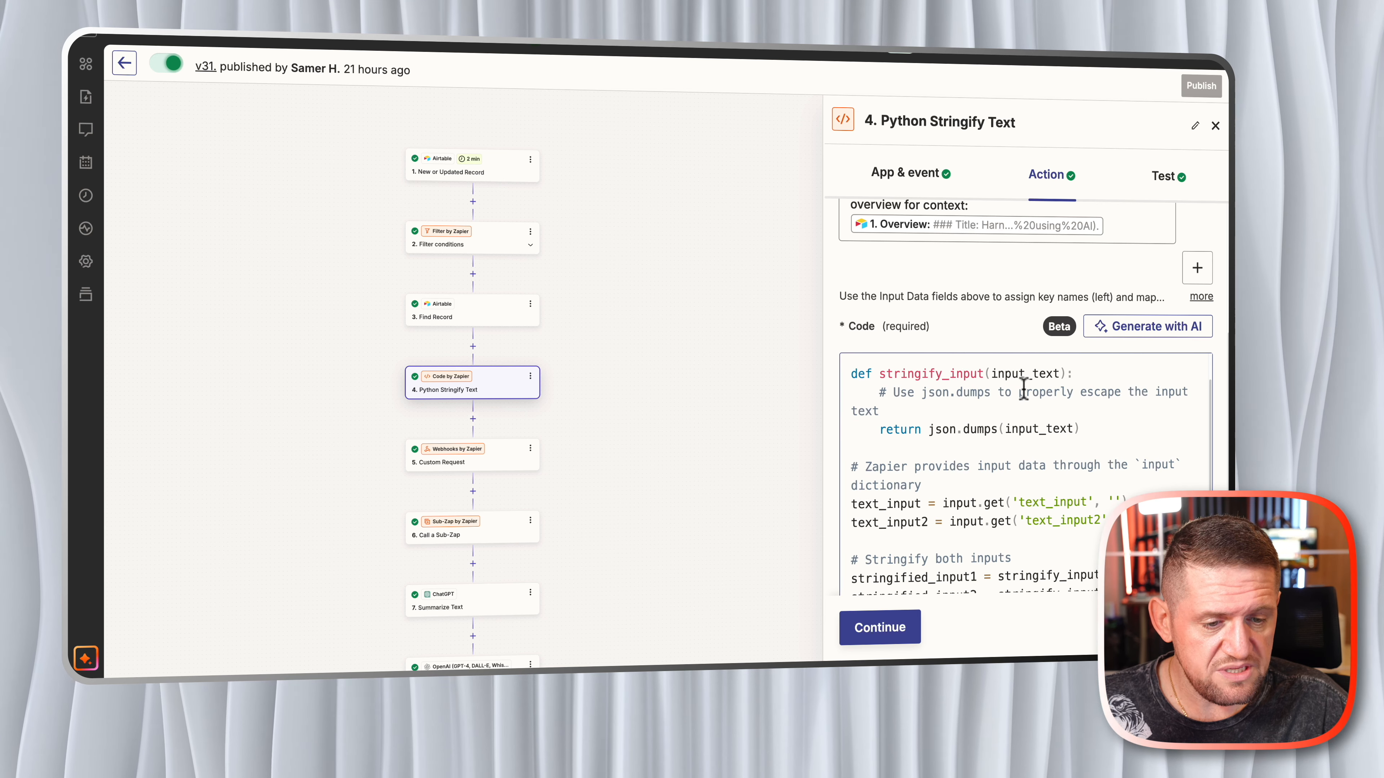
scroll(1017, 430, down, 1)
scroll(1017, 433, down, 2)
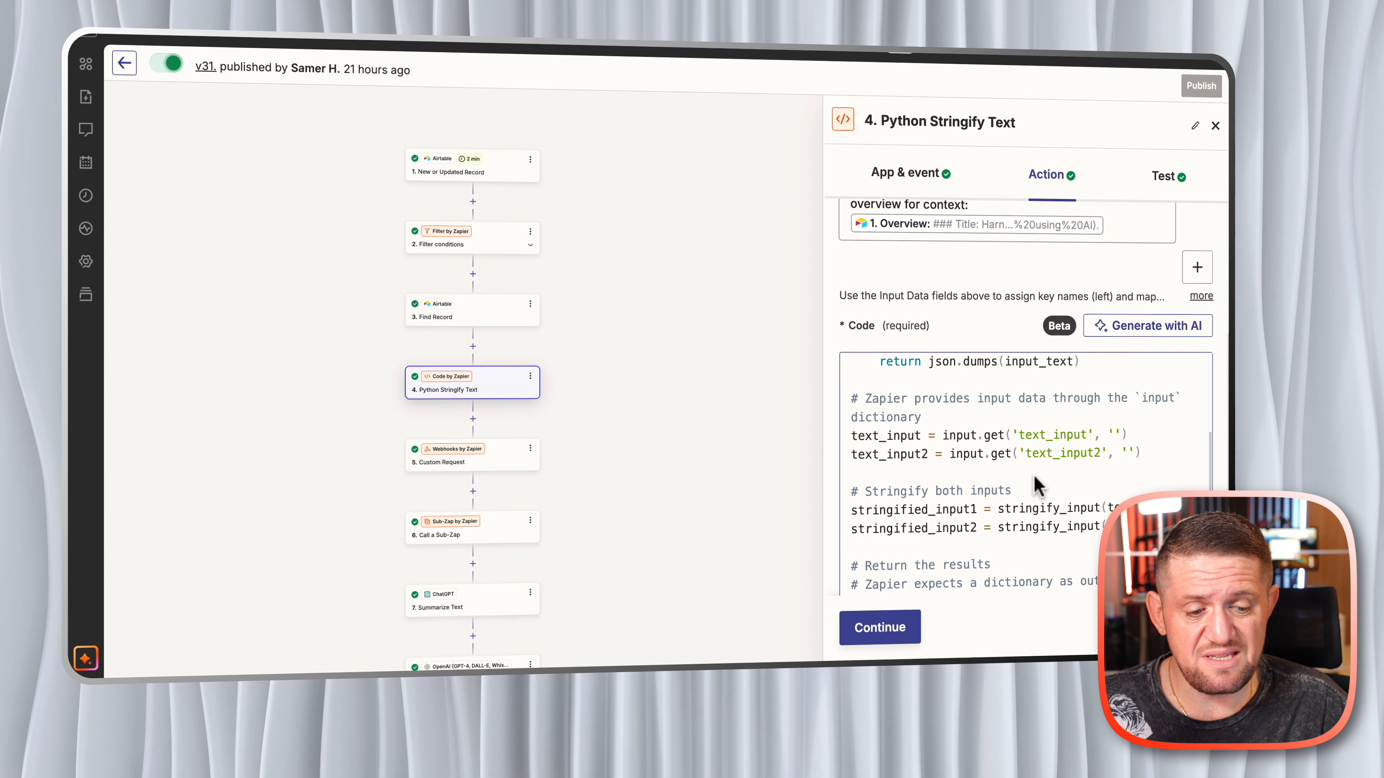
scroll(1038, 485, down, 2)
scroll(1035, 483, down, 3)
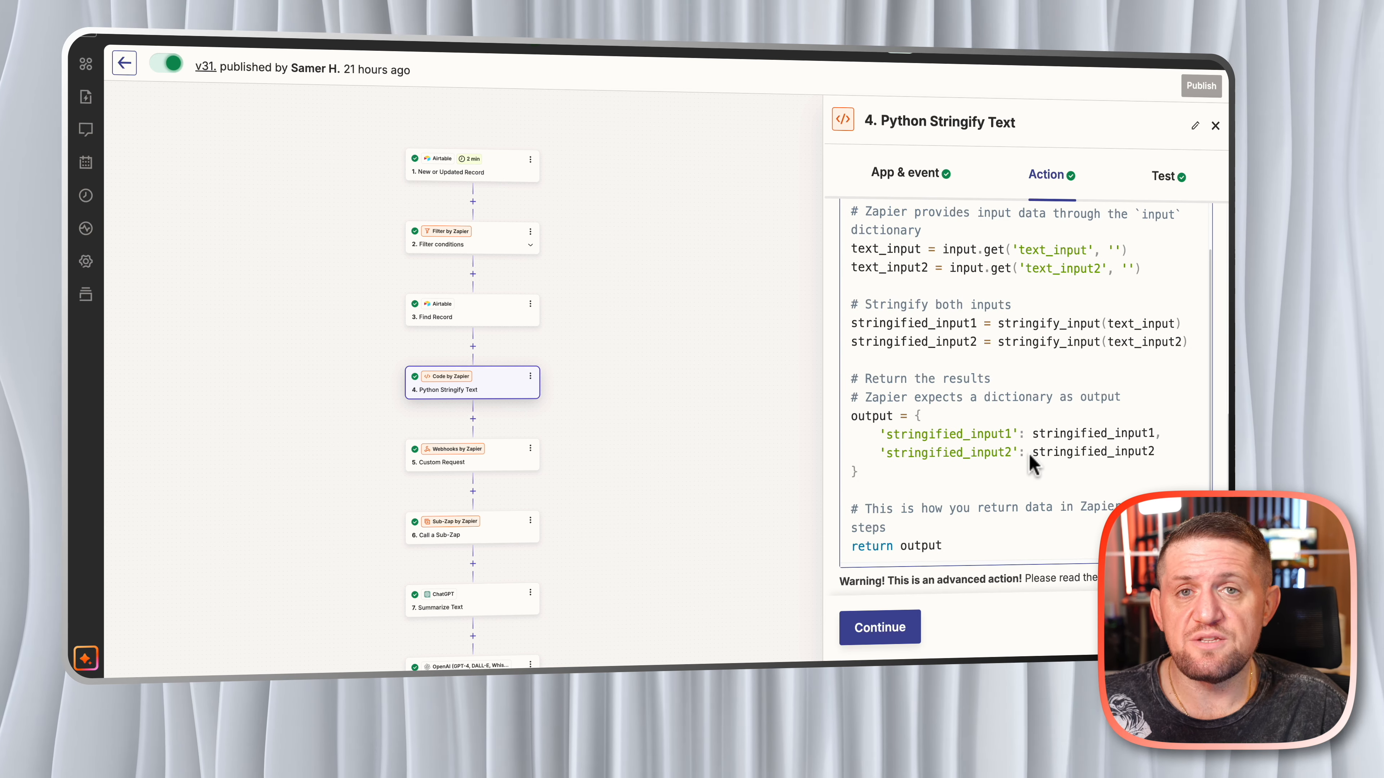
scroll(1032, 464, up, 4)
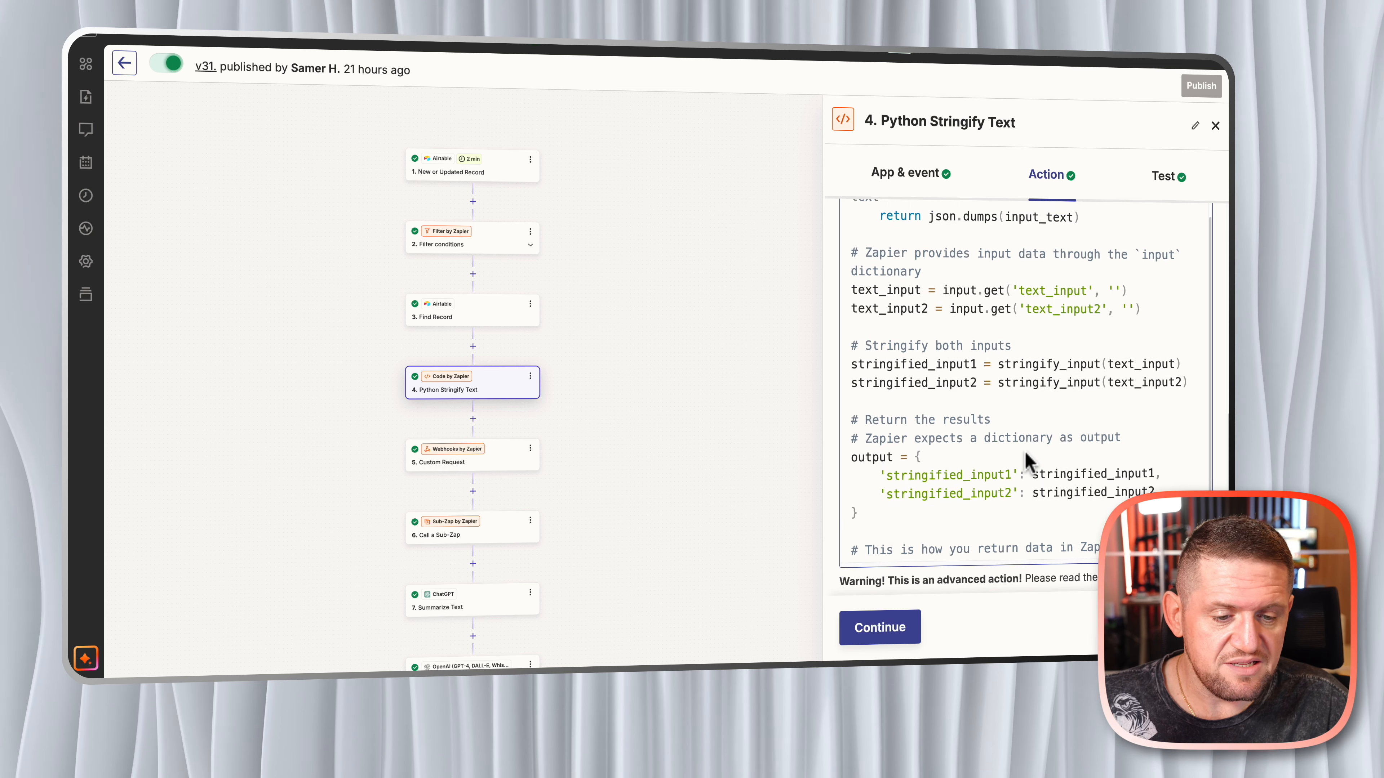
scroll(1028, 463, up, 1)
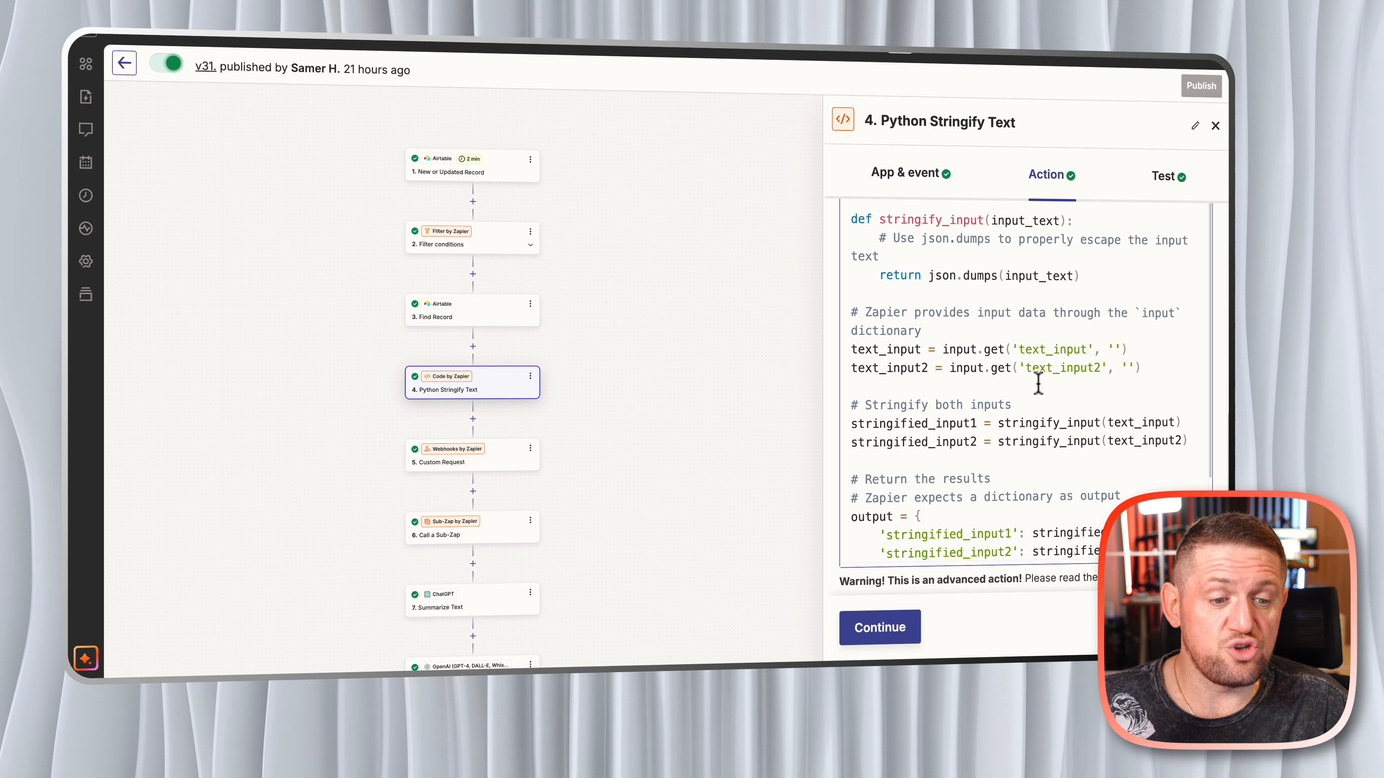
scroll(1038, 384, down, 4)
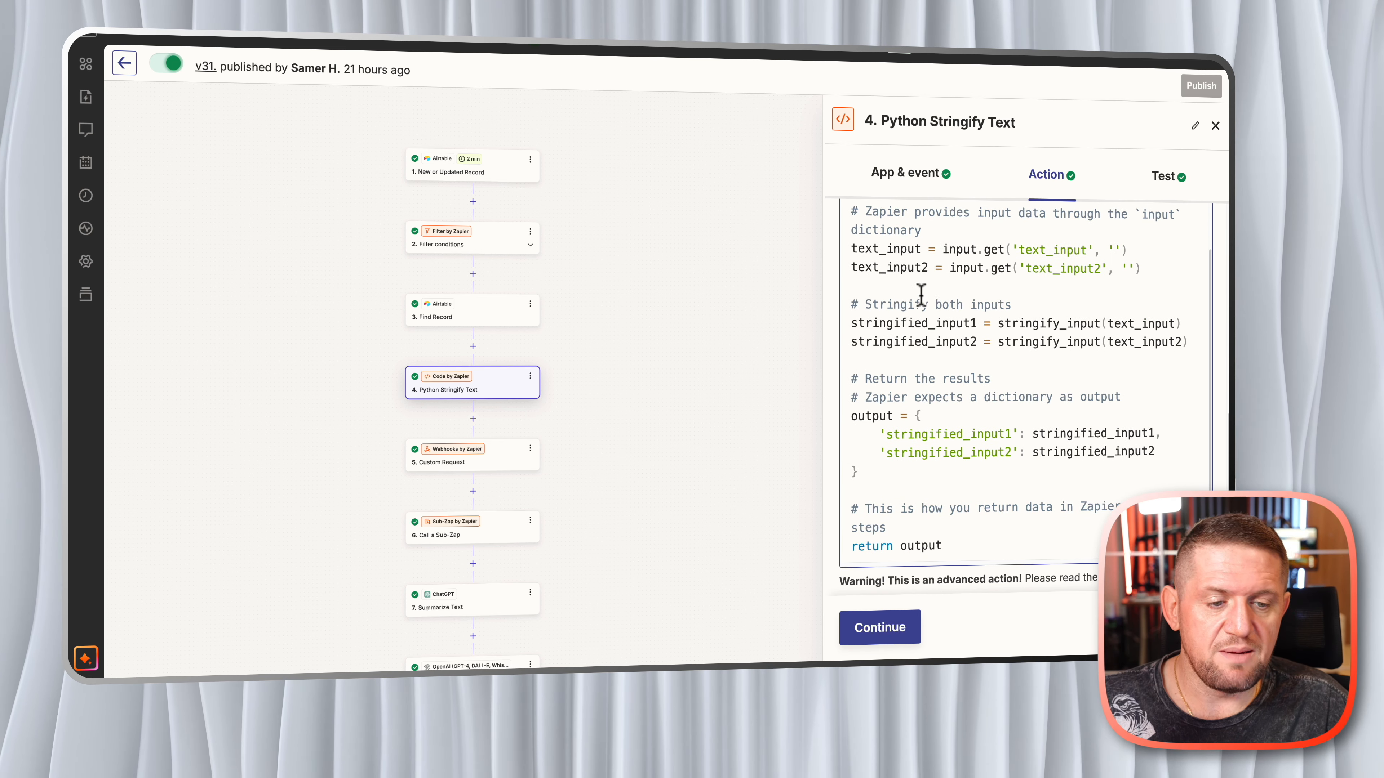
scroll(926, 310, down, 1)
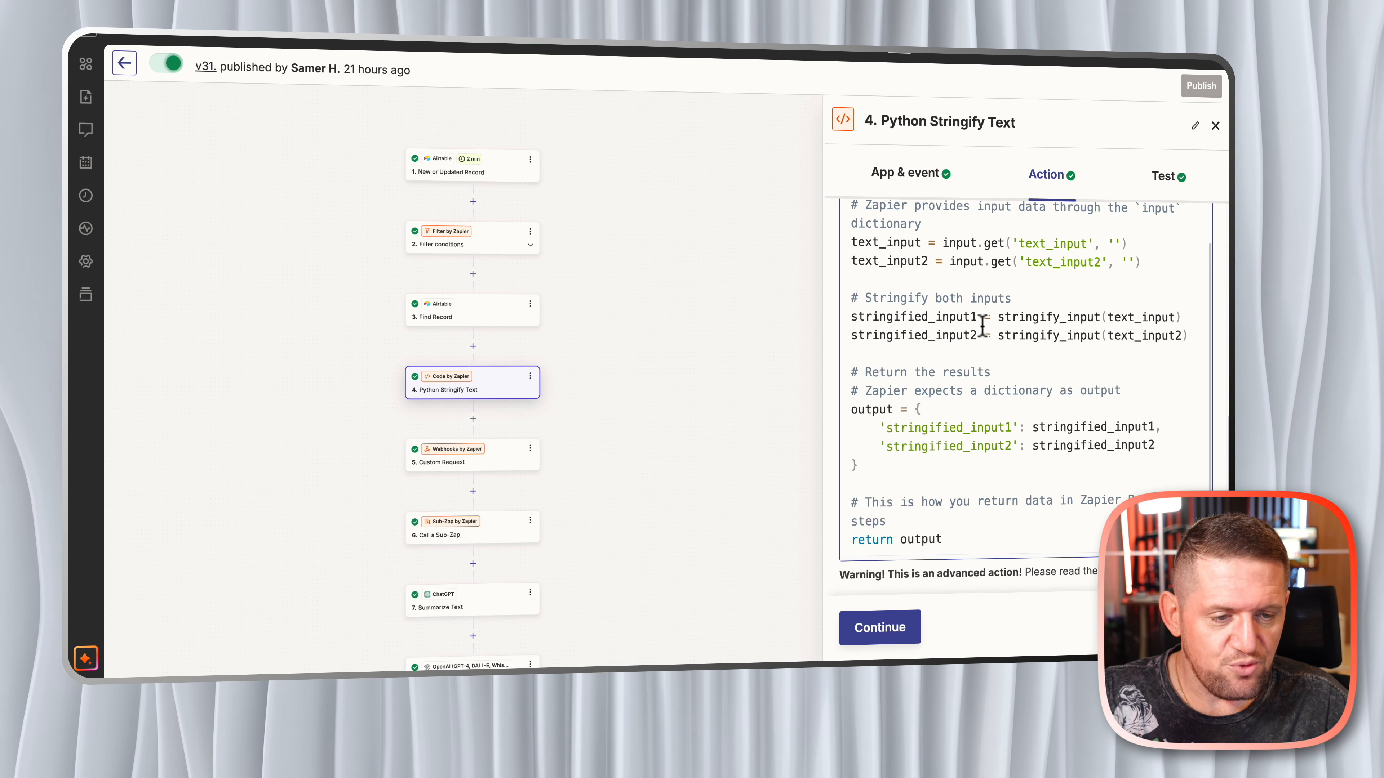
scroll(949, 404, down, 1)
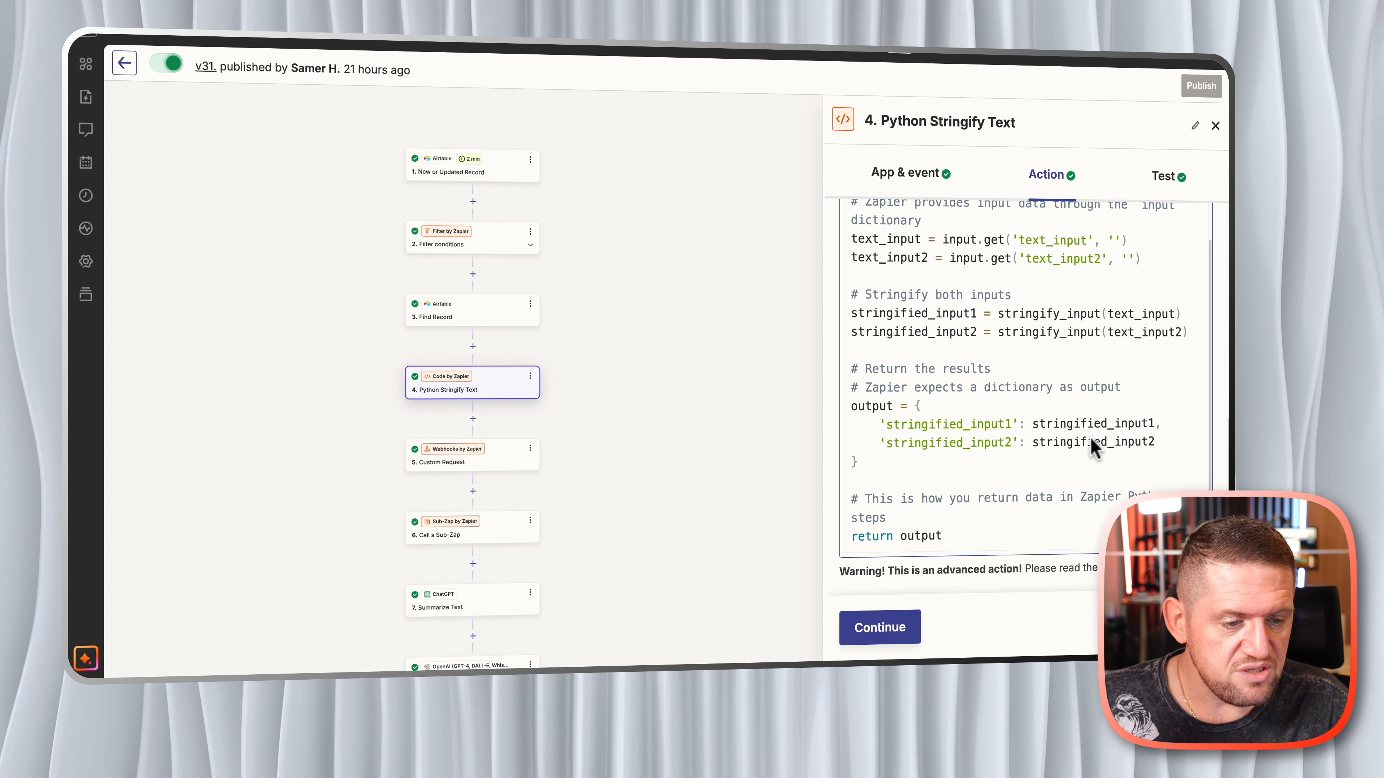
scroll(1084, 462, up, 4)
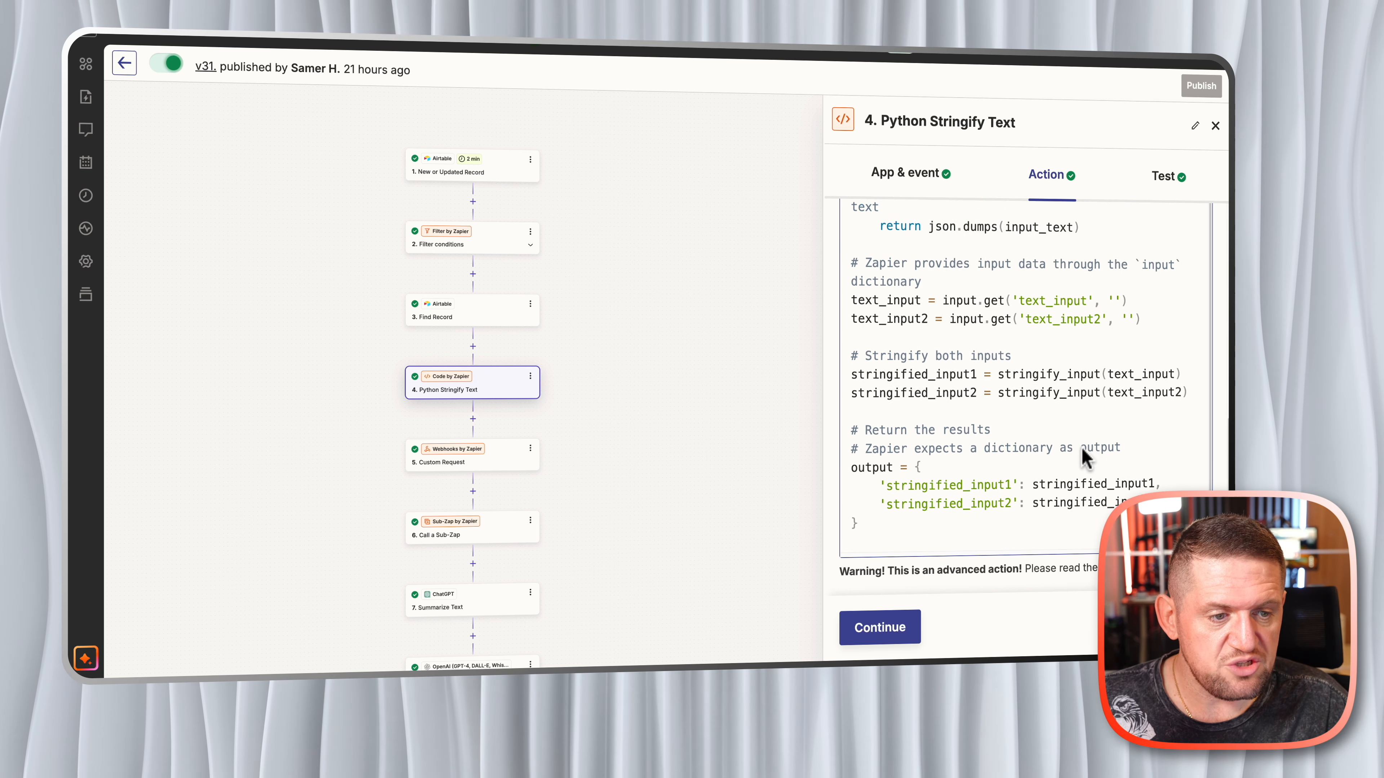
scroll(1083, 438, down, 4)
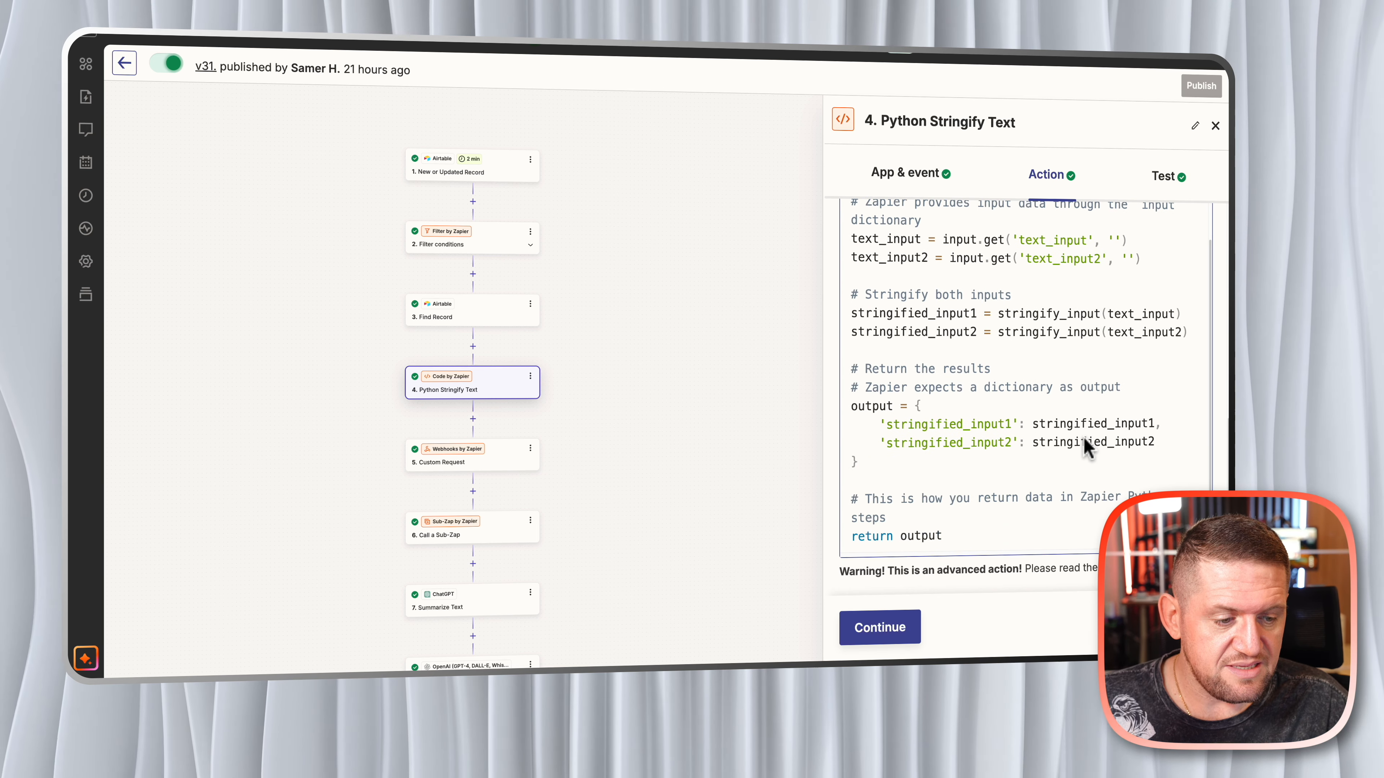
scroll(1084, 447, up, 4)
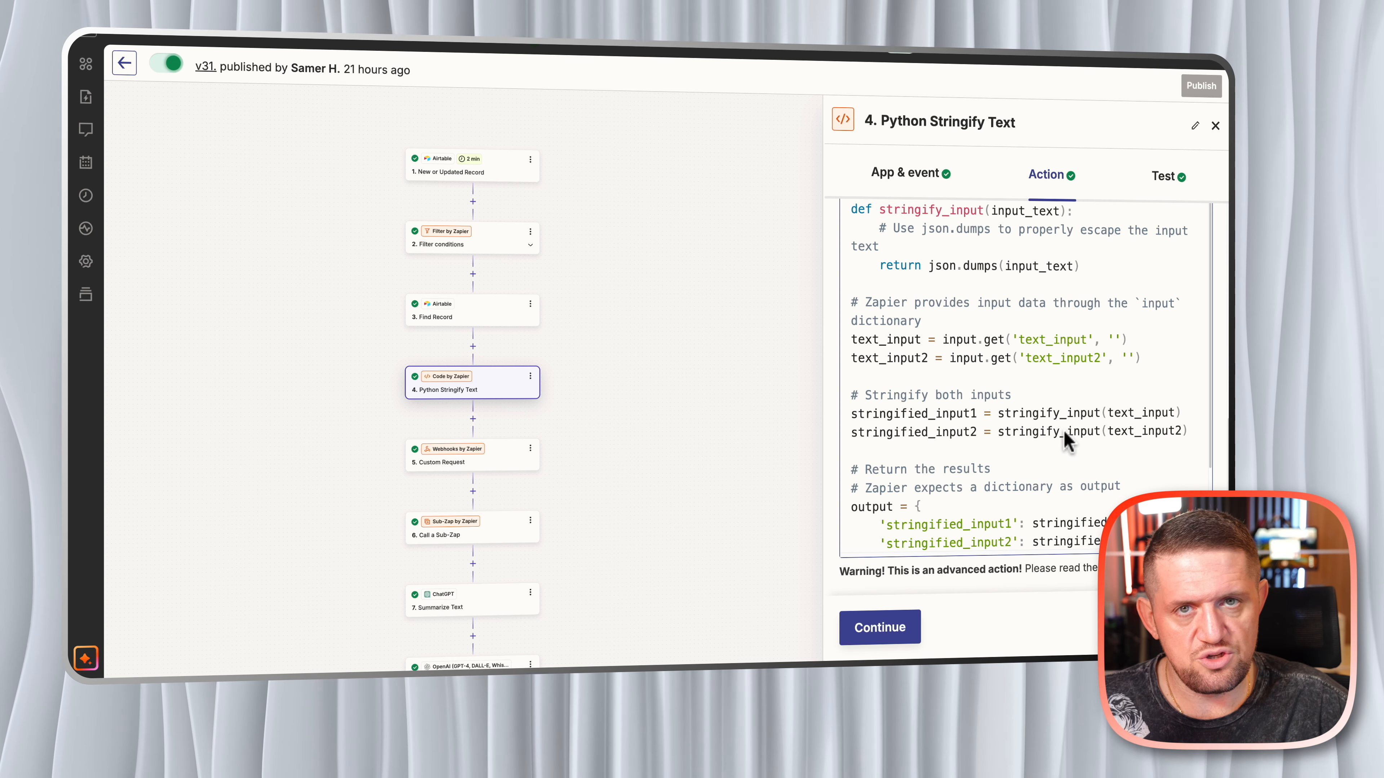
Inspect the Custom Request webhook step's method, URL and JSON data mappings, and switch back to the Prompts Base table in Airtable.
click(491, 458)
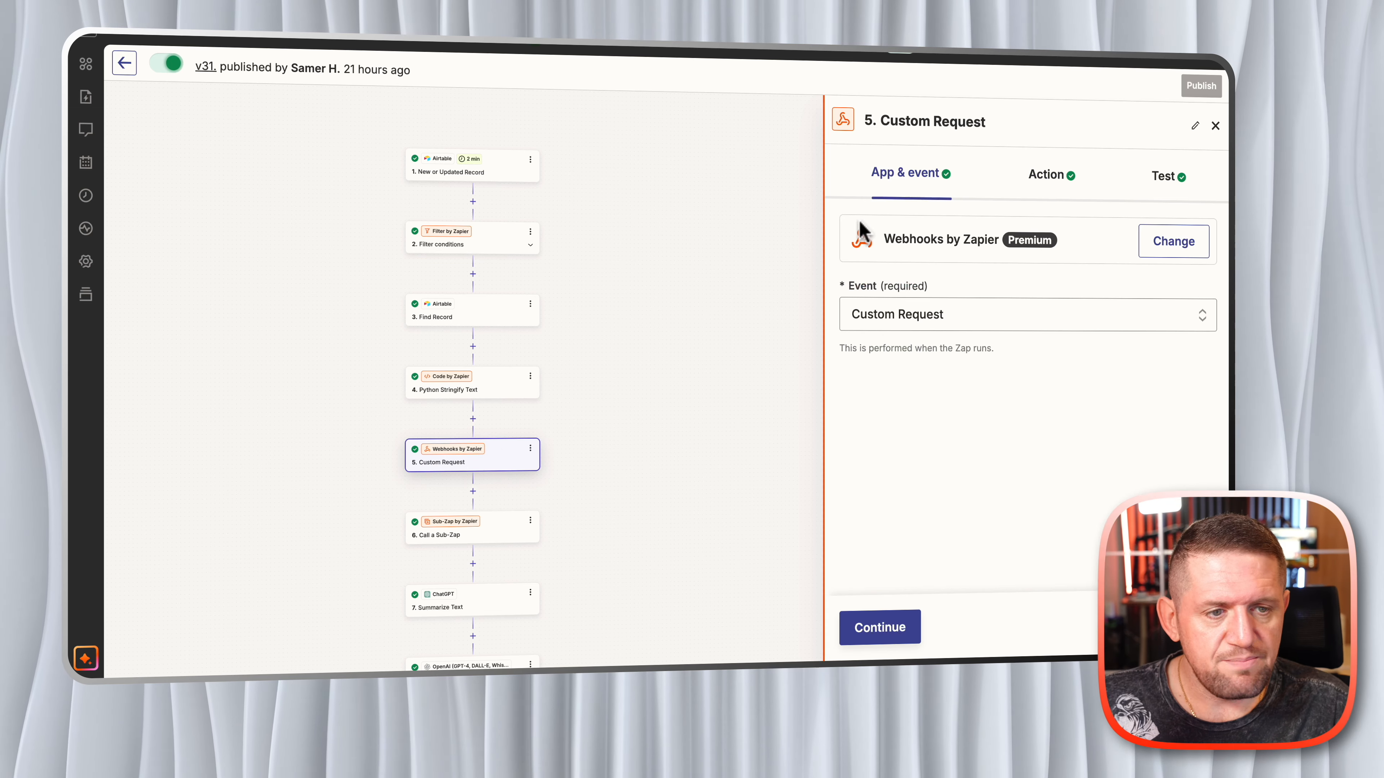
click(1038, 188)
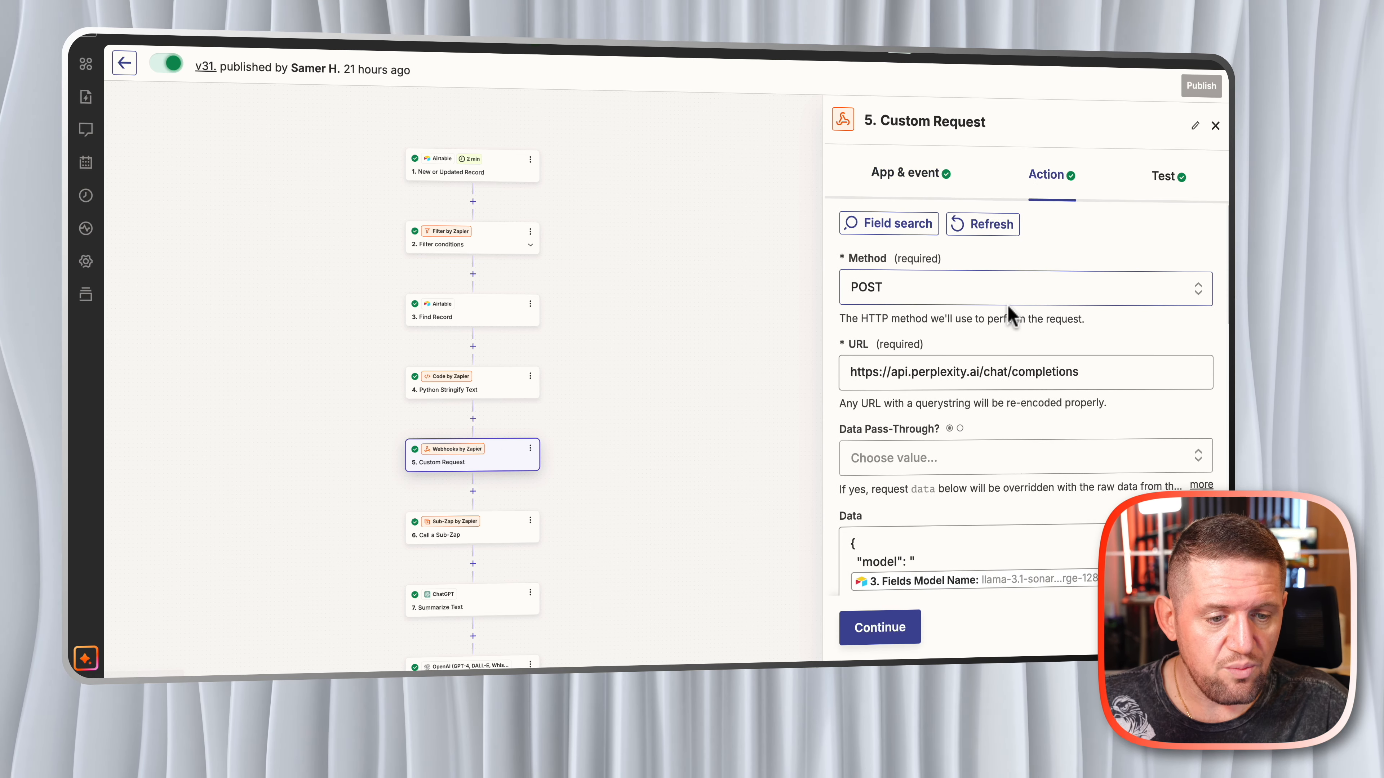
scroll(1005, 311, down, 5)
scroll(1010, 314, down, 3)
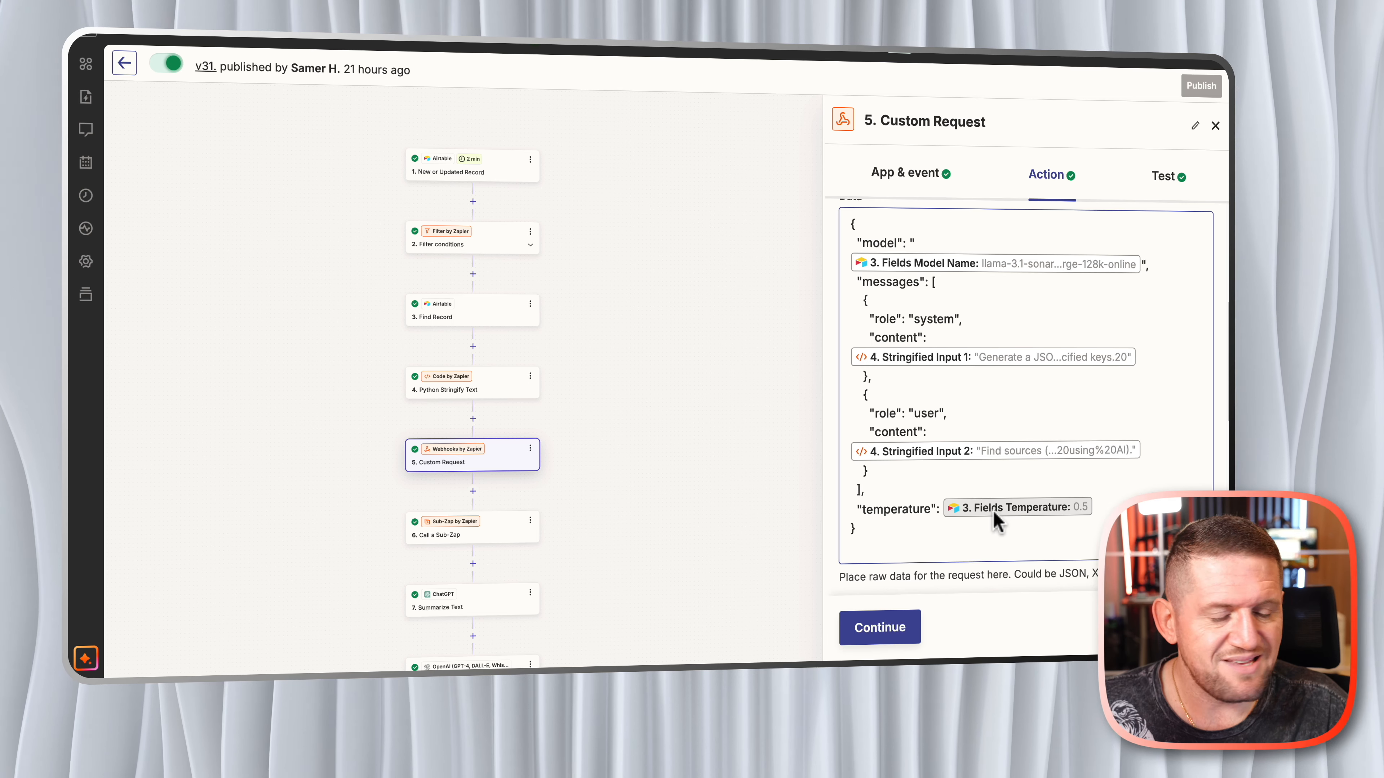
click(670, 298)
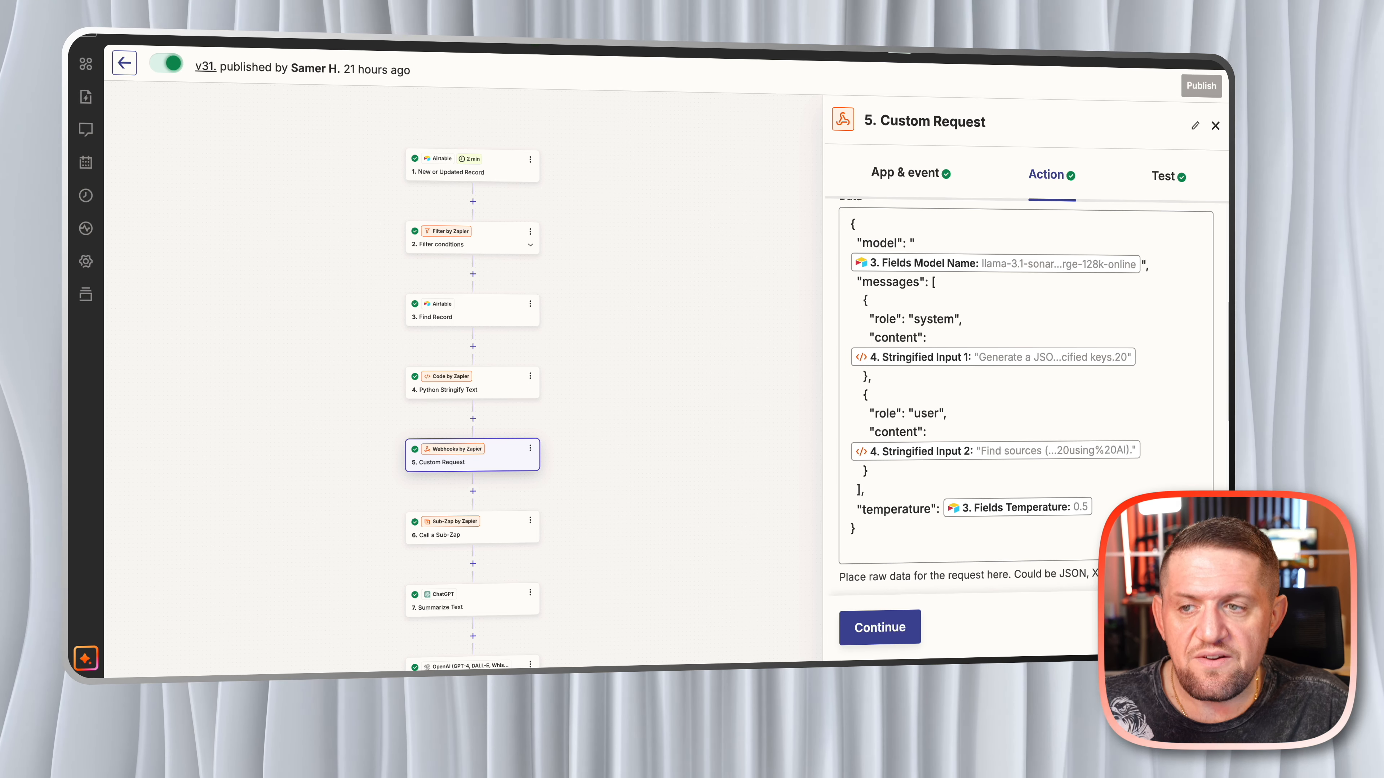
key(ctrl+Tab)
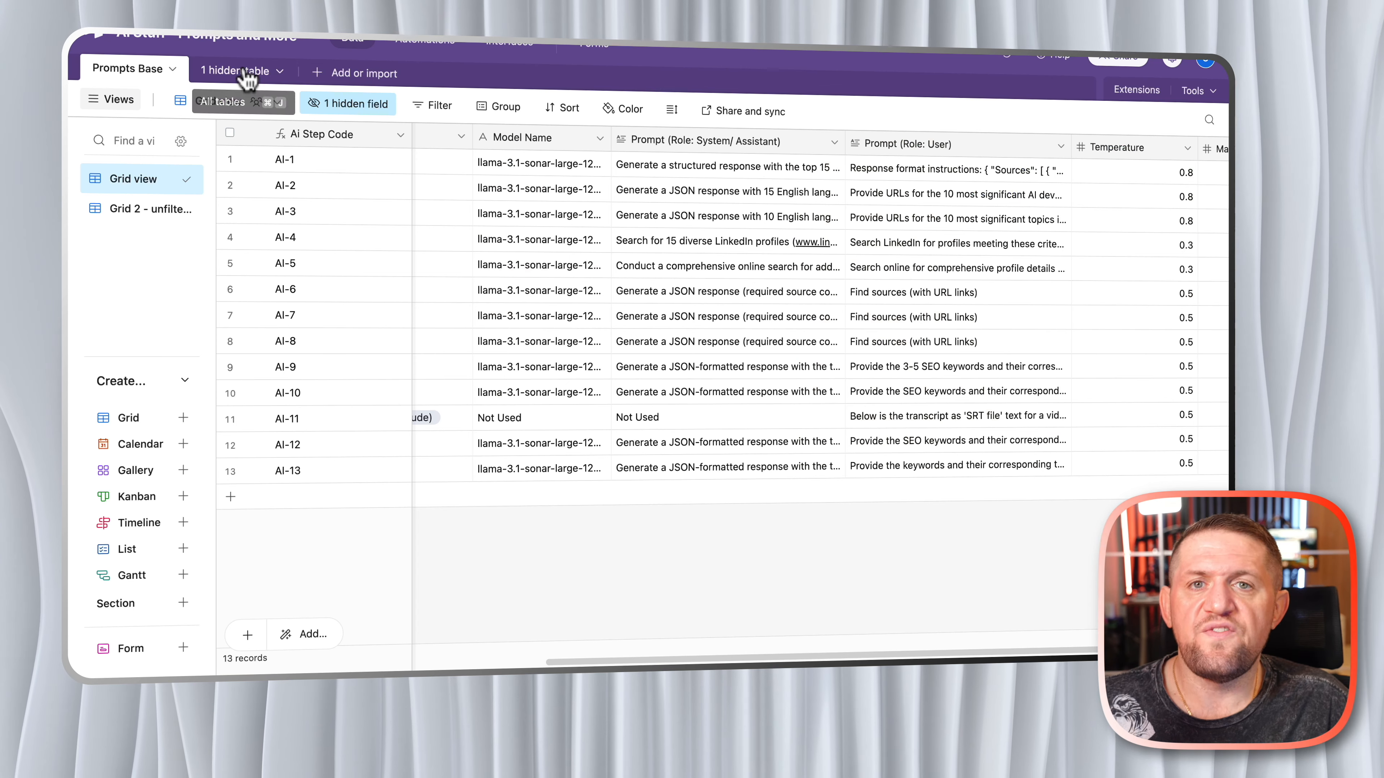